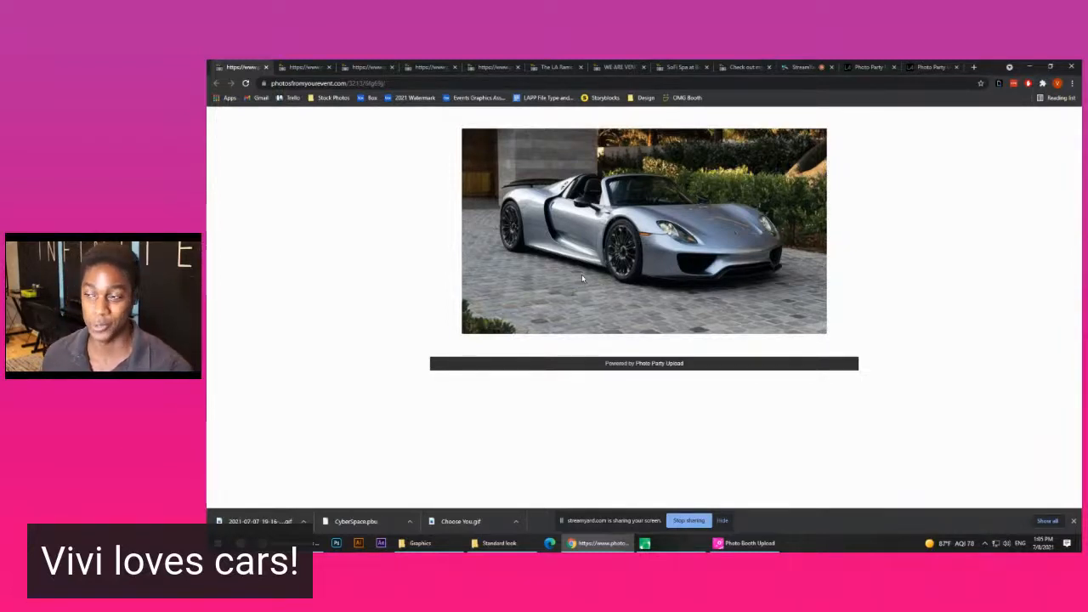
# Examine the unbranded event gallery of virtual-reality light-painting photos and videos, from the first image through the clips further down
pyautogui.click(301, 66)
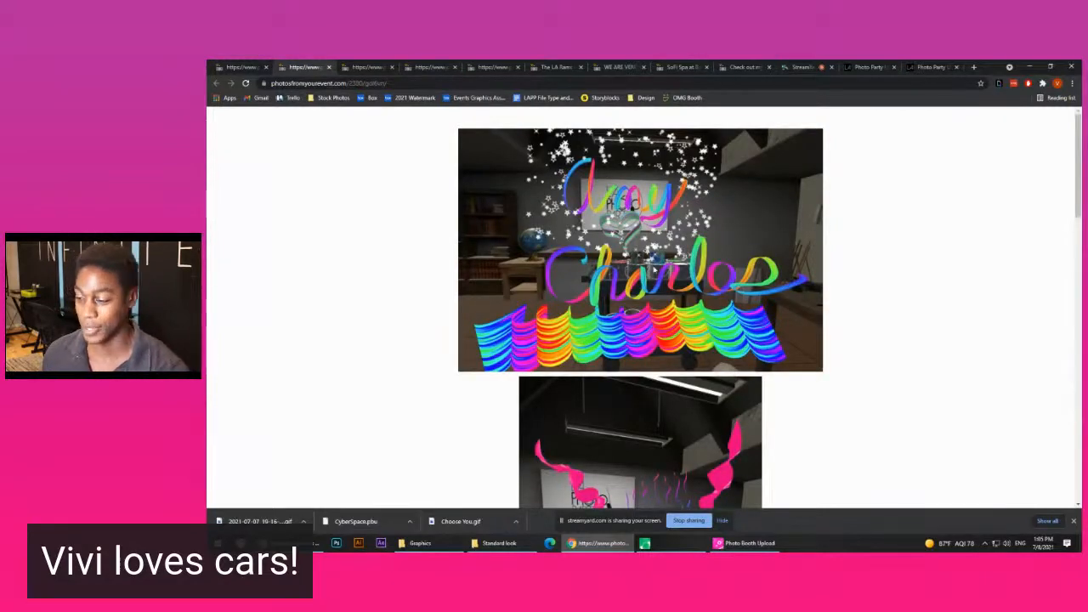
pyautogui.scroll(-3, 654, 269)
pyautogui.scroll(-5, 654, 269)
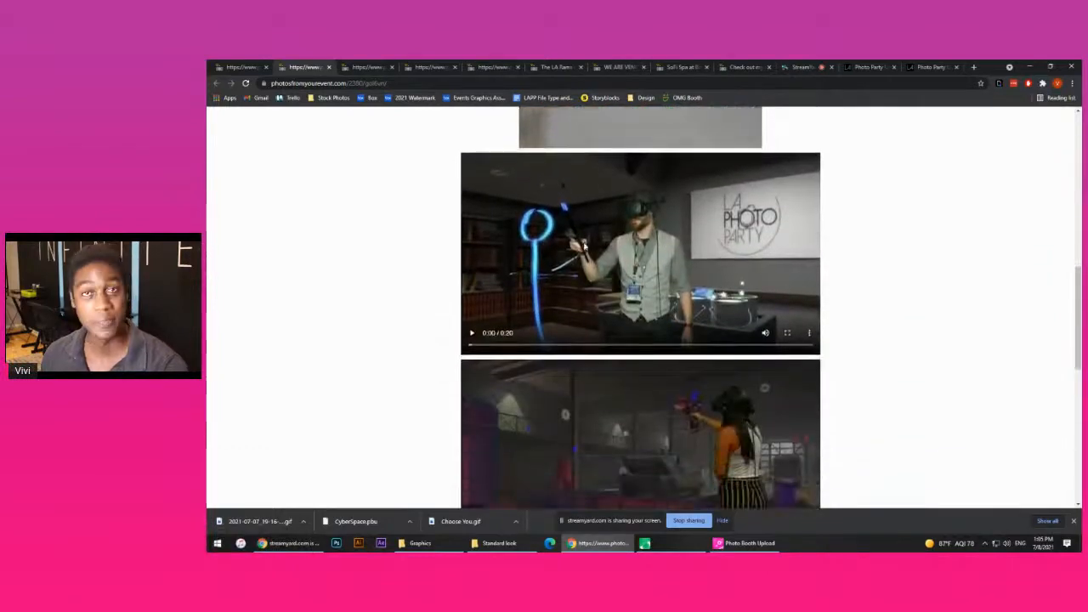
pyautogui.scroll(-5, 595, 255)
pyautogui.scroll(3, 613, 262)
pyautogui.scroll(10, 613, 262)
pyautogui.scroll(2, 613, 261)
# Review the gallery page with the cat photo, roller coaster image and forest video, including its download and email options
pyautogui.click(377, 67)
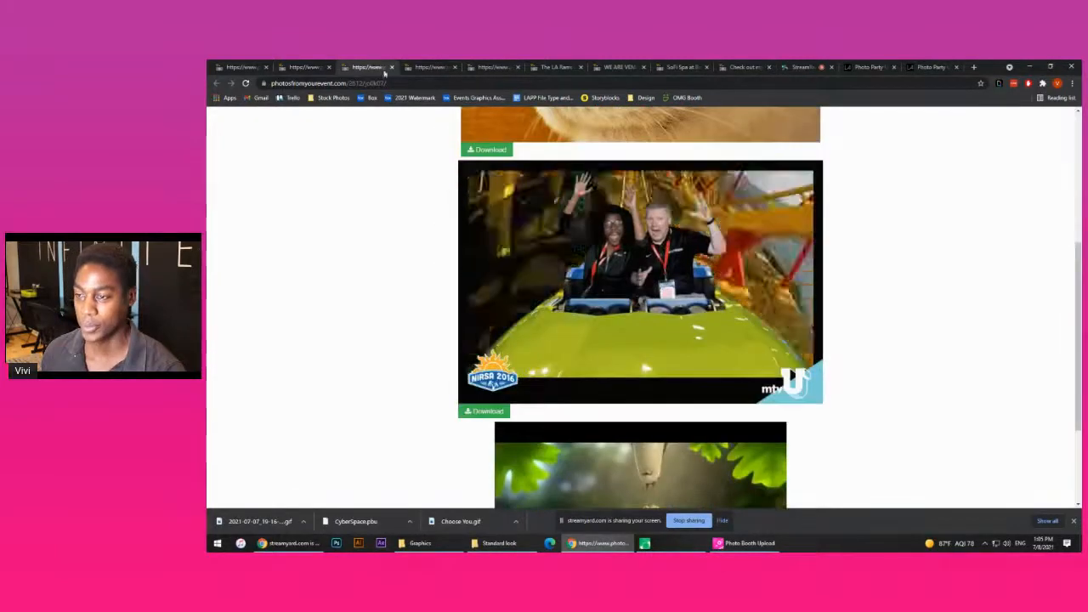
pyautogui.scroll(3, 780, 261)
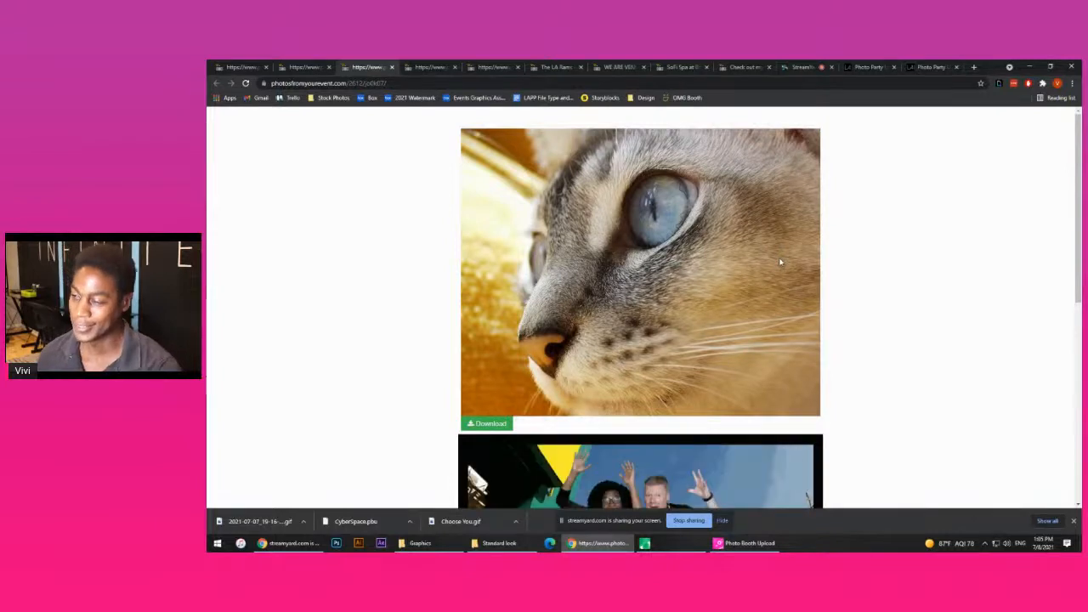
pyautogui.scroll(-2, 780, 262)
pyautogui.scroll(-3, 780, 262)
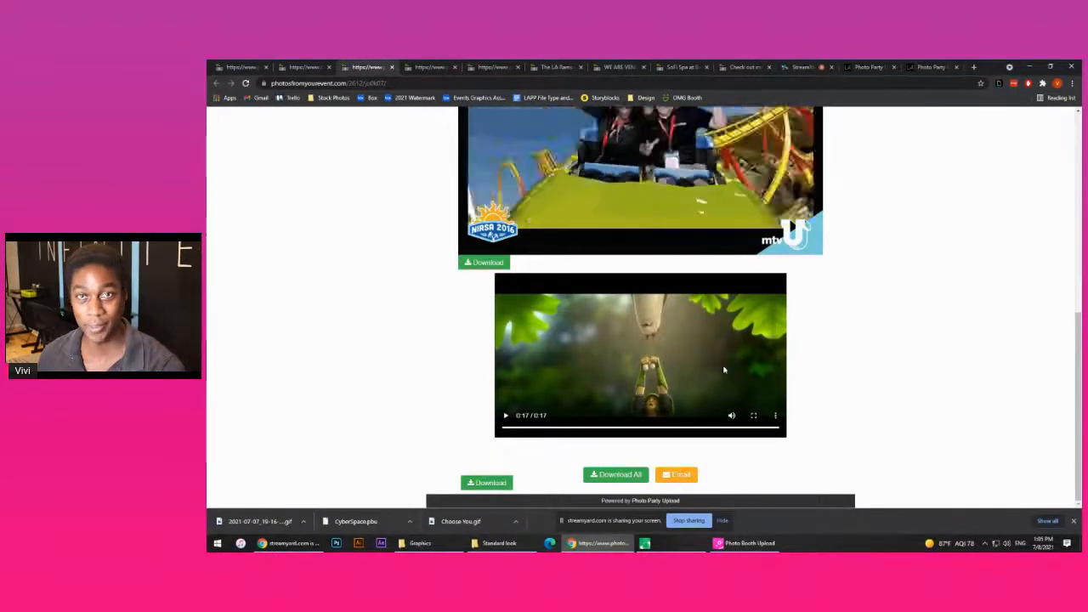
pyautogui.scroll(5, 725, 370)
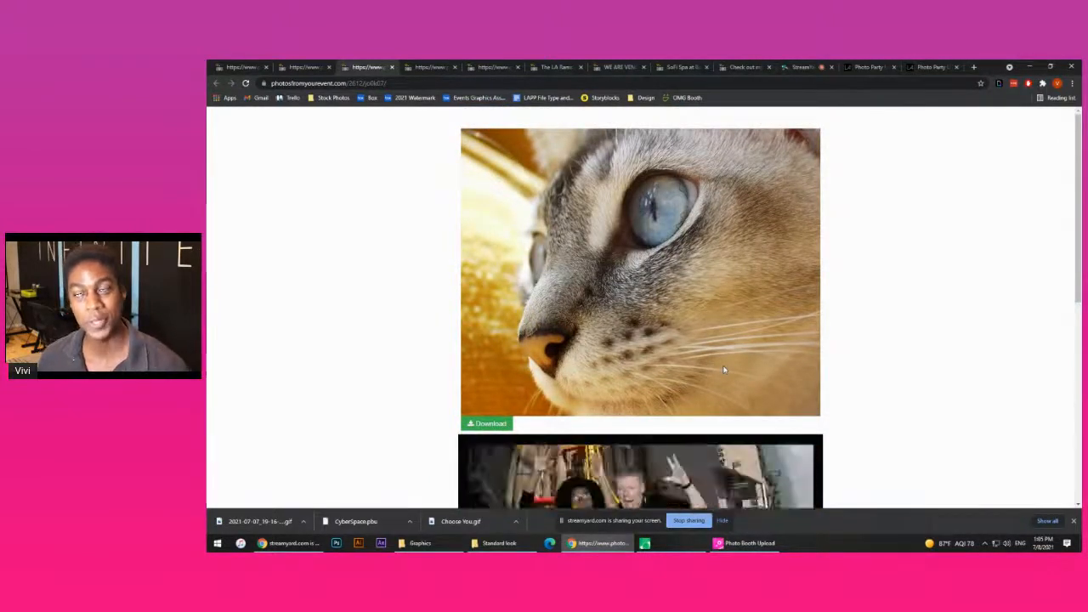
# Play the video on the branded Mr. Mercedes gallery page and review the download instructions and sharing options beneath it
pyautogui.click(416, 66)
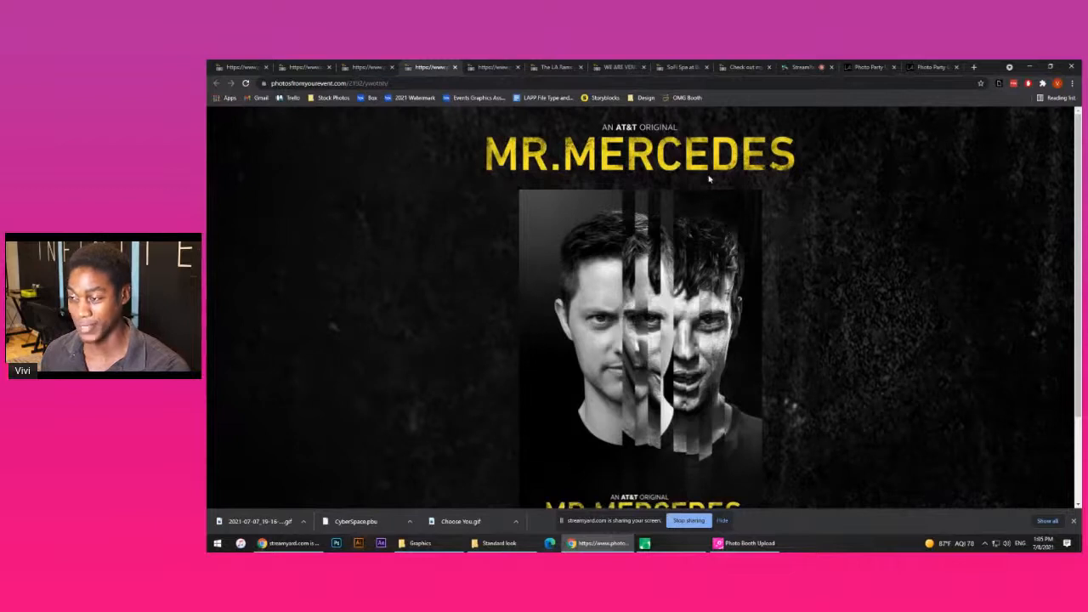
pyautogui.scroll(-1, 706, 192)
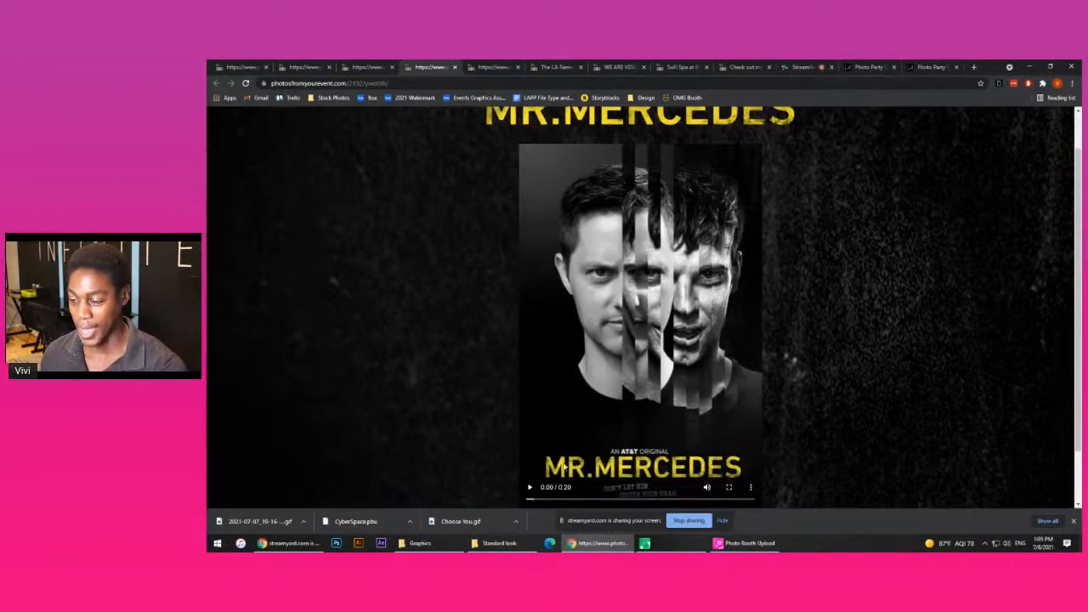
pyautogui.click(531, 488)
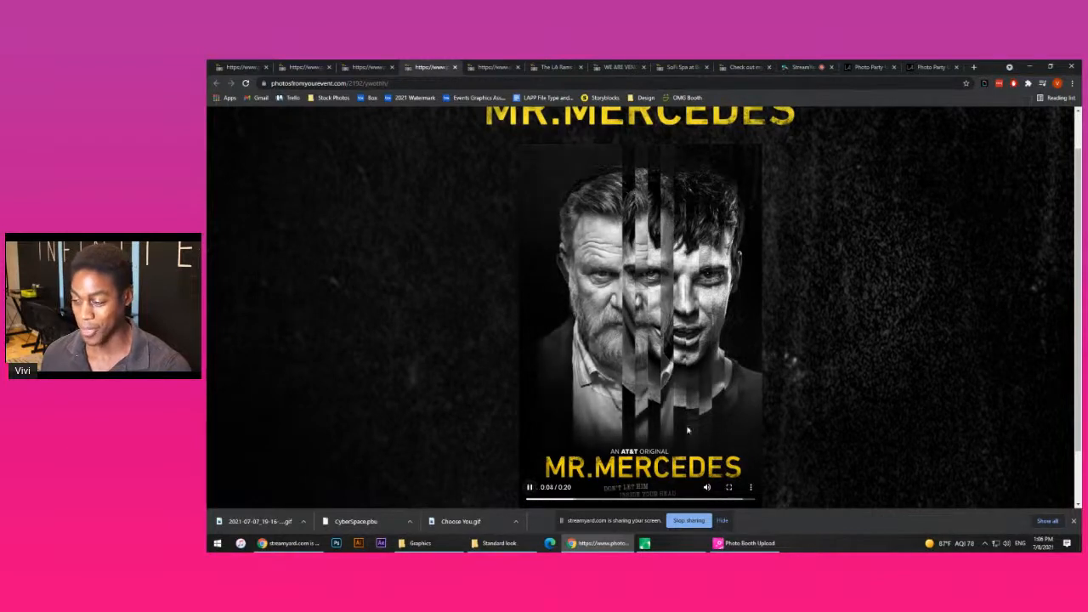
pyautogui.scroll(-2, 697, 431)
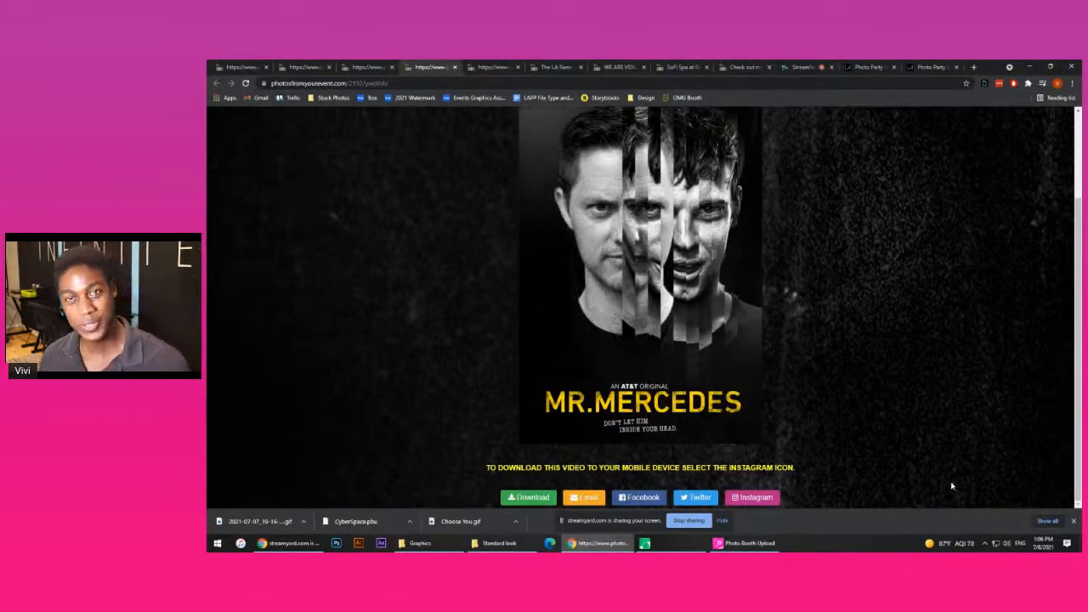
pyautogui.scroll(2, 831, 316)
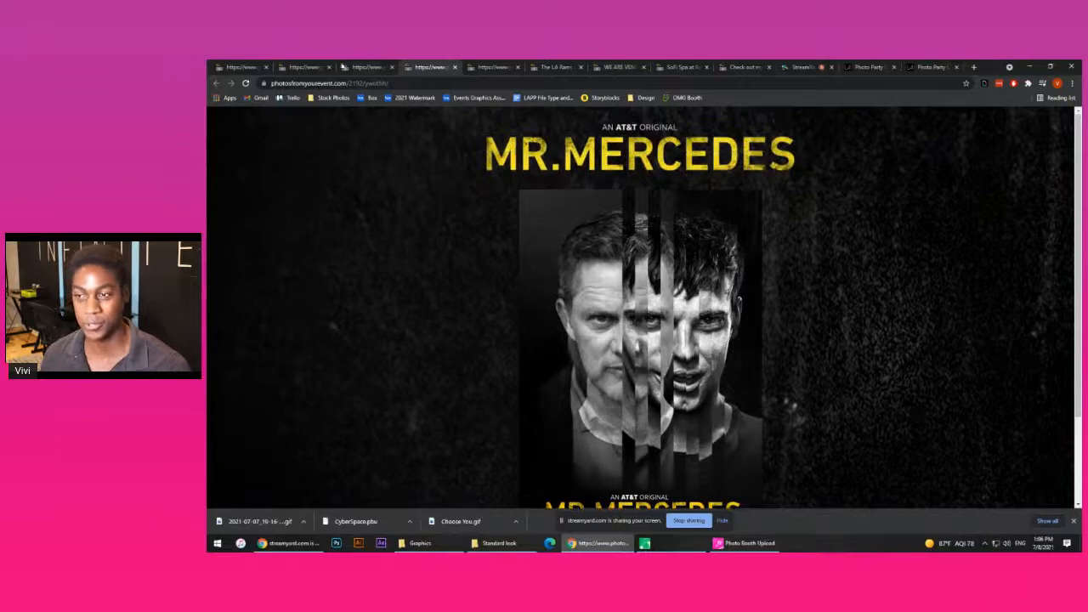
# Compare the plain white light-painting gallery with the branded Mr. Mercedes page
pyautogui.click(301, 67)
pyautogui.scroll(-5, 834, 312)
pyautogui.scroll(5, 834, 312)
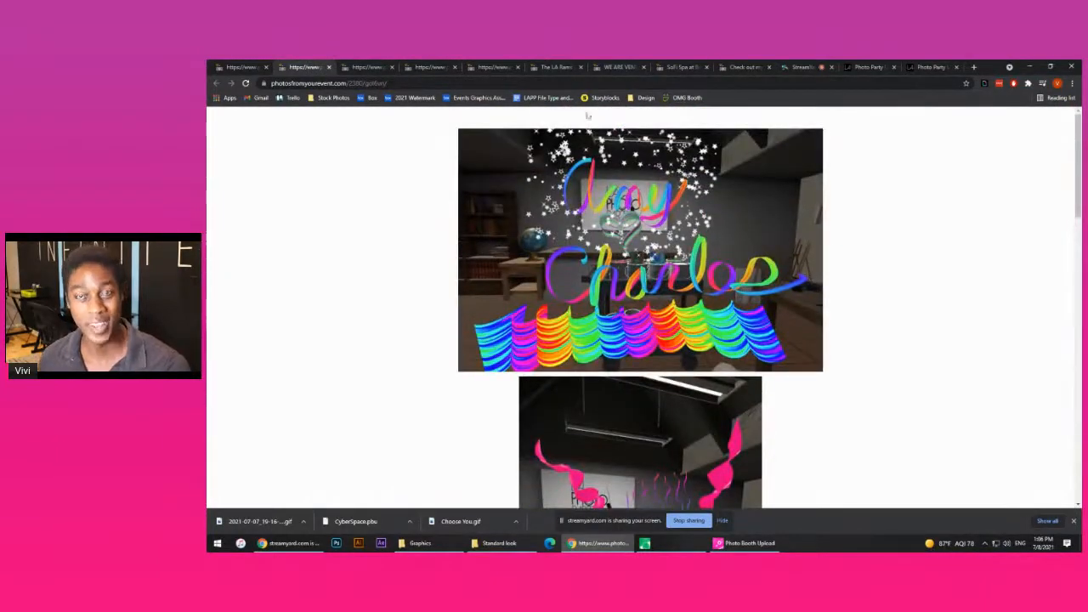
pyautogui.click(422, 68)
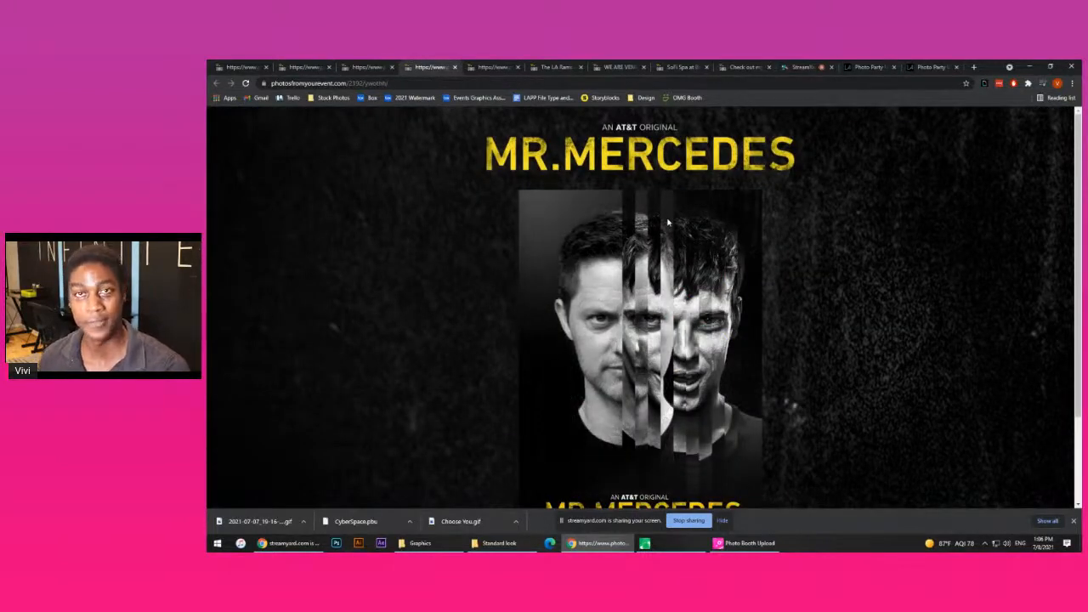
# Examine the Good Omens gallery page's header, custom background, video and custom sharing icons
pyautogui.click(485, 67)
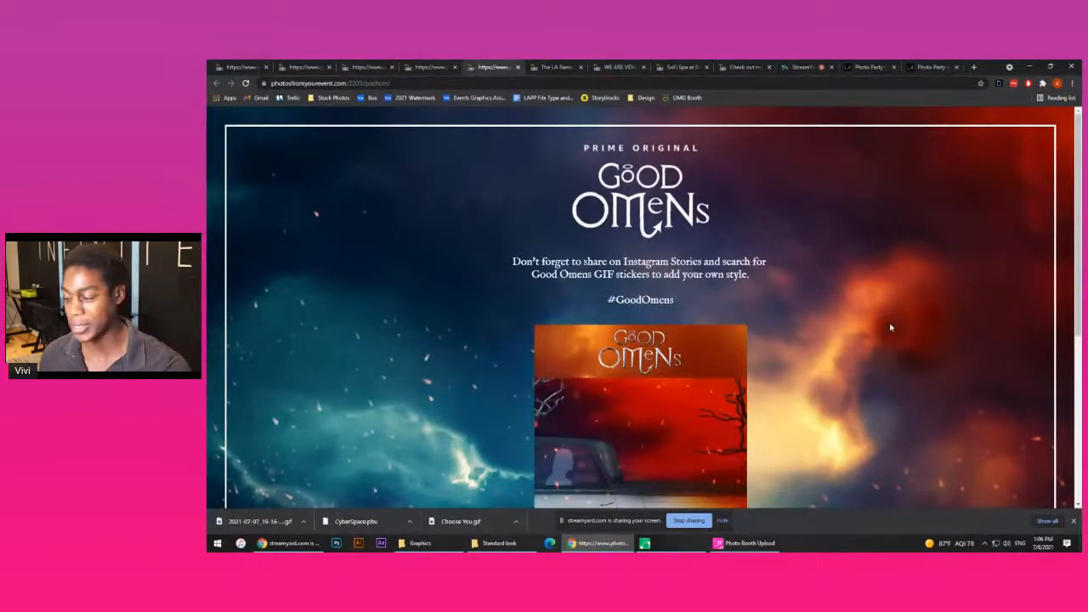
pyautogui.scroll(-1, 891, 327)
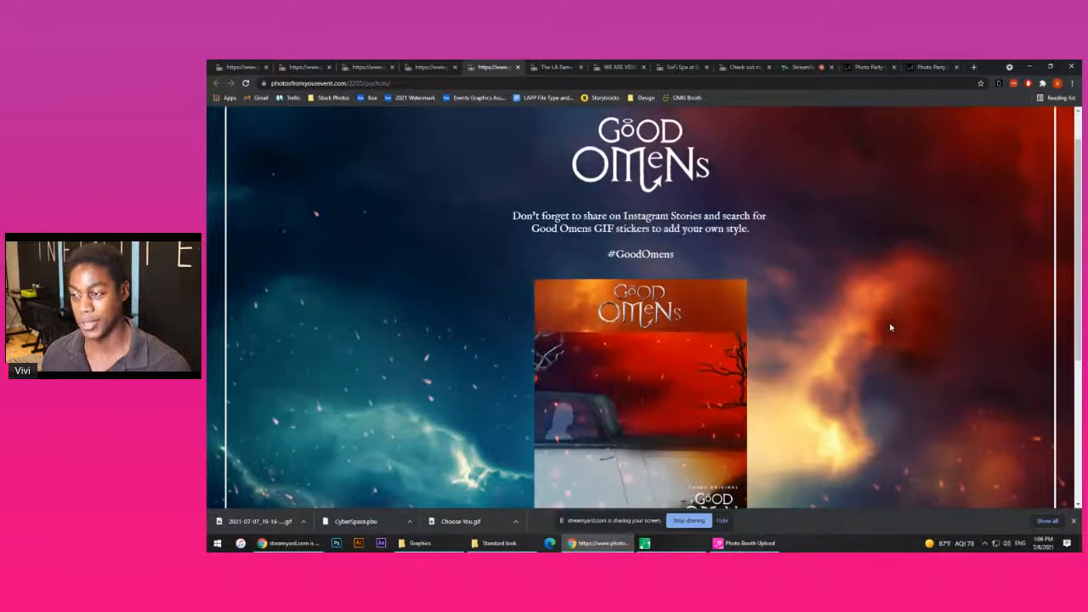
pyautogui.scroll(-5, 891, 327)
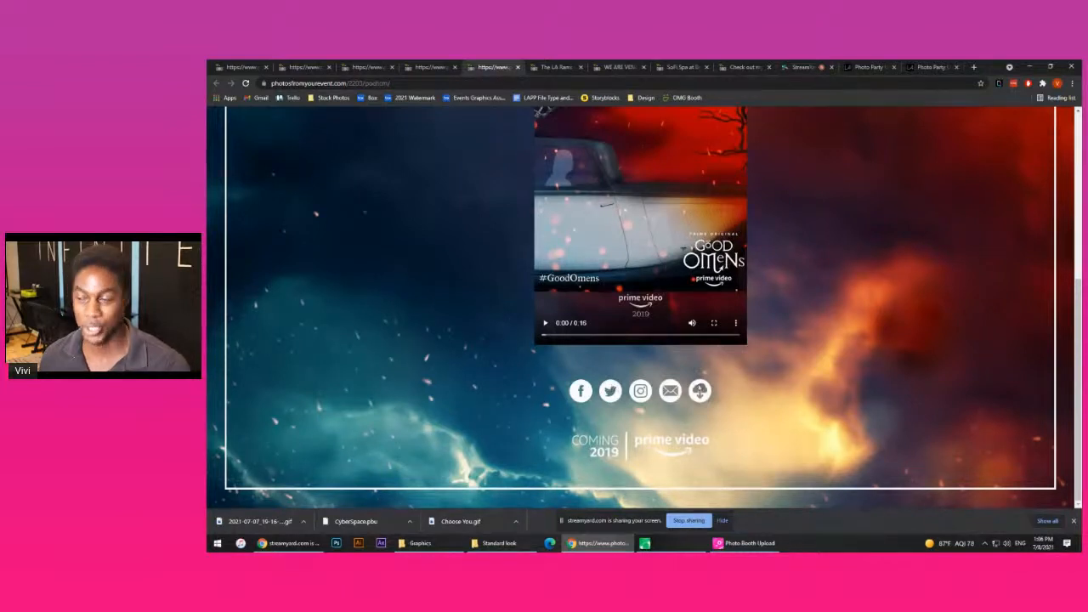
pyautogui.scroll(8, 699, 389)
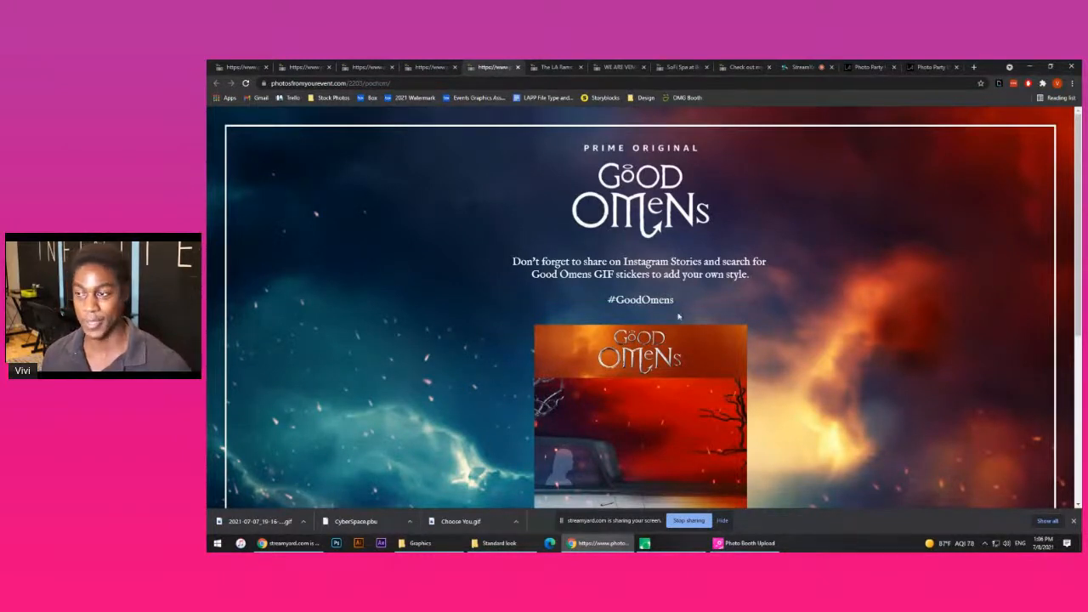
# Look through the Bud Light LA Rams gallery page from its header banner to its footer
pyautogui.click(551, 66)
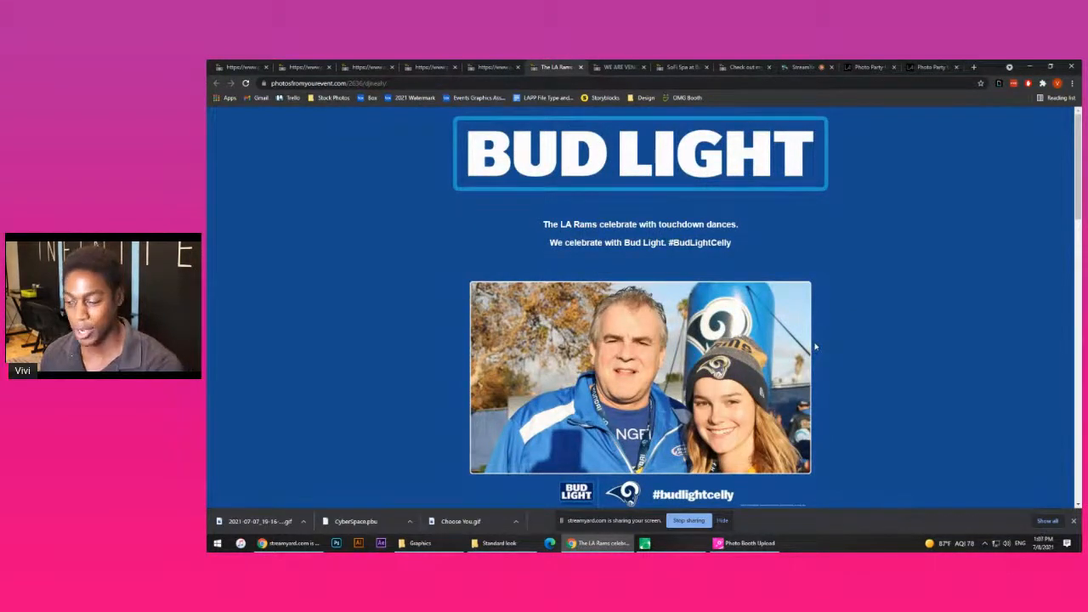
pyautogui.scroll(-10, 815, 346)
pyautogui.scroll(10, 815, 346)
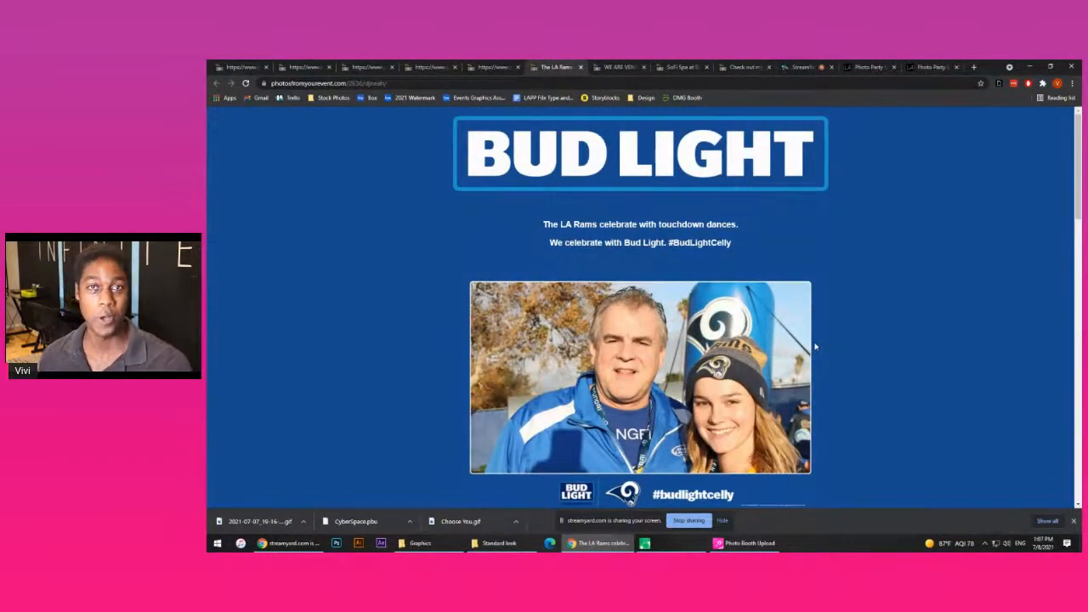
# Review the We Are Venom gallery page's background, videos and sharing options, and compare it with the Bud Light page
pyautogui.click(610, 66)
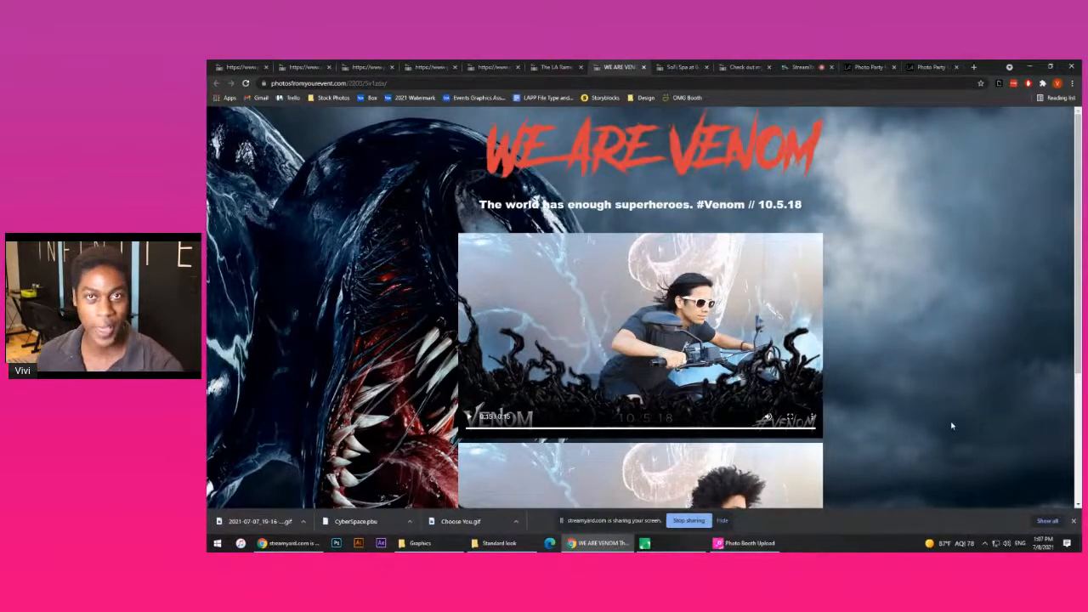
pyautogui.scroll(-5, 952, 426)
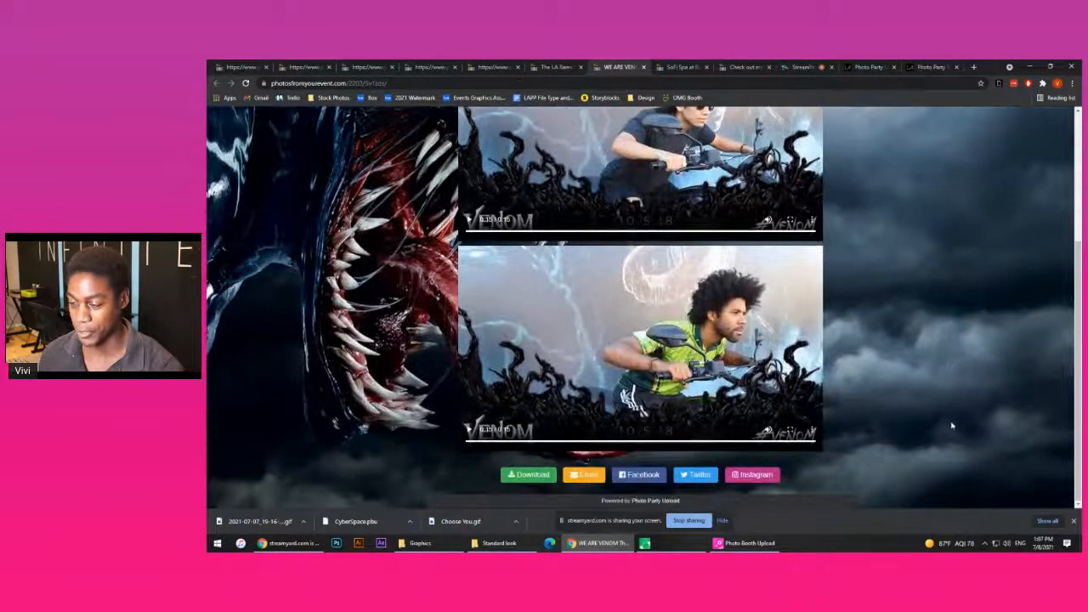
pyautogui.scroll(5, 867, 422)
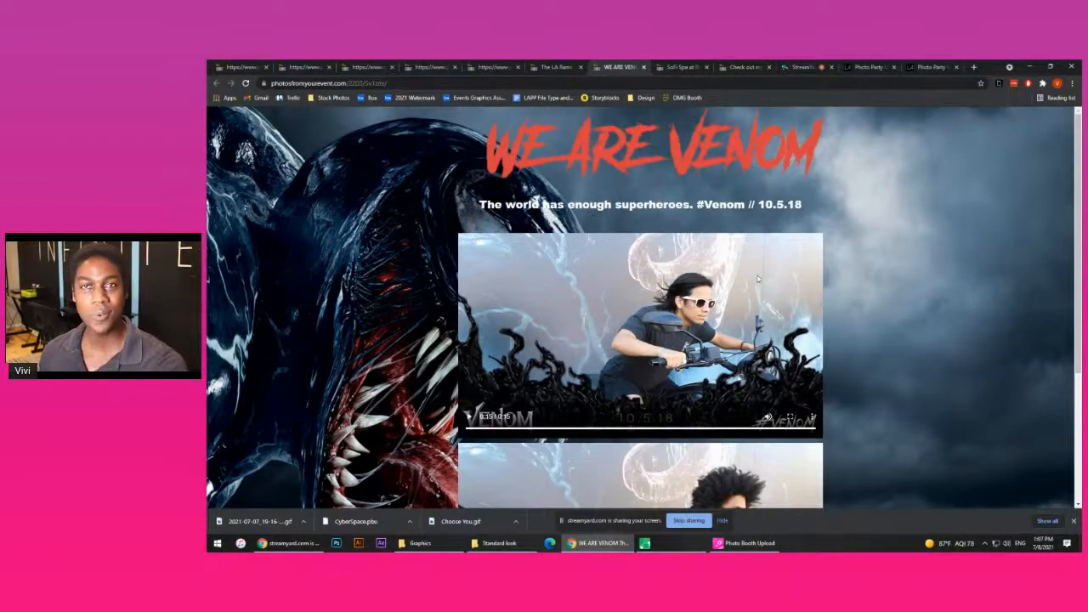
pyautogui.click(554, 66)
pyautogui.click(607, 65)
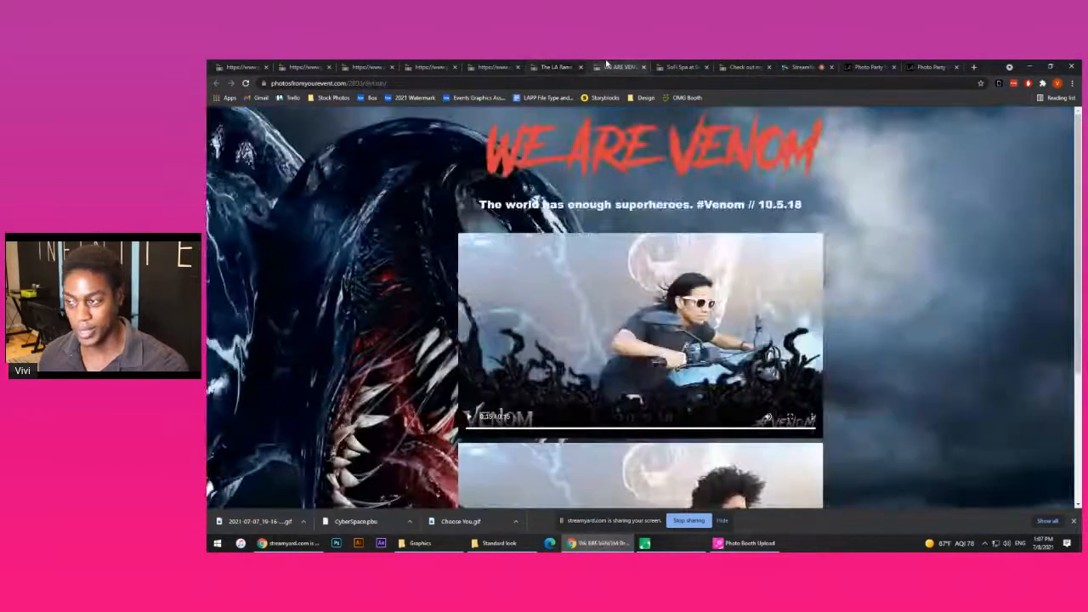
# Examine the Pandora Sound On Lounge gallery page, including its header text, video, sharing options and footer messages
pyautogui.click(734, 66)
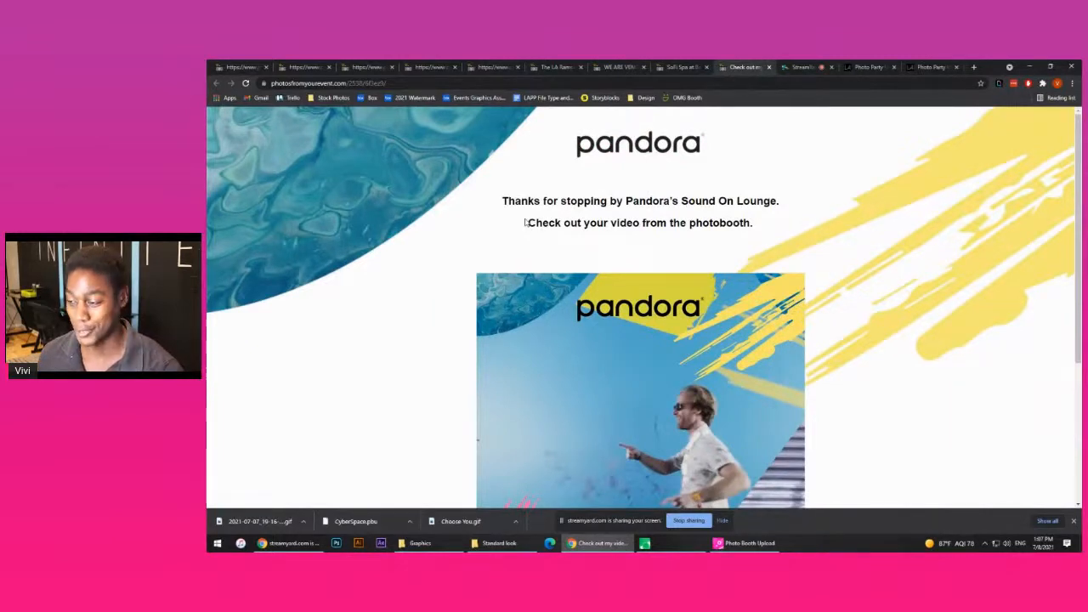
pyautogui.scroll(-1, 526, 222)
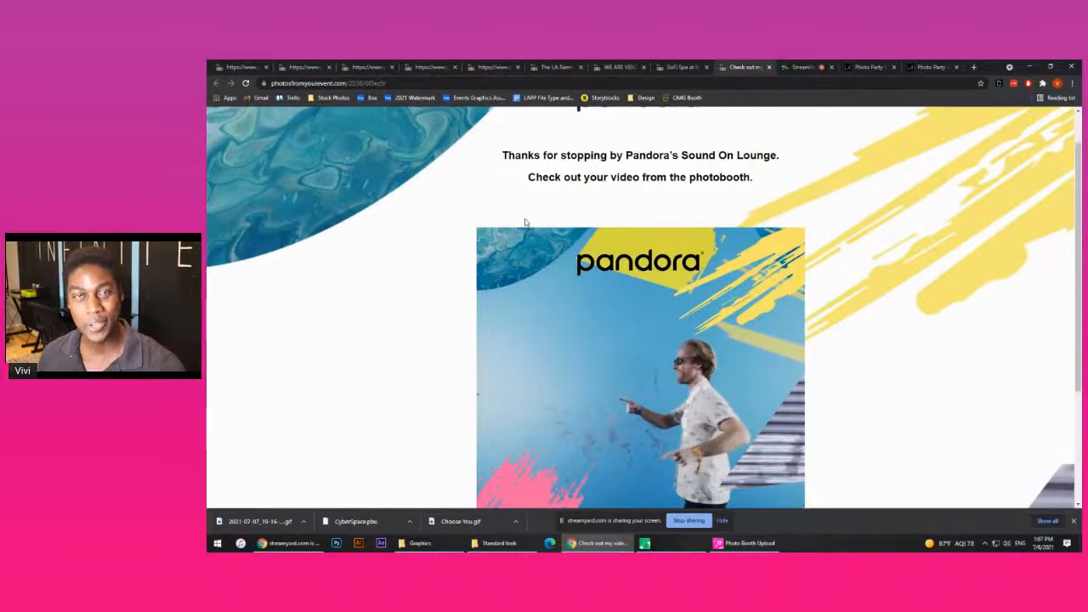
pyautogui.scroll(-4, 526, 223)
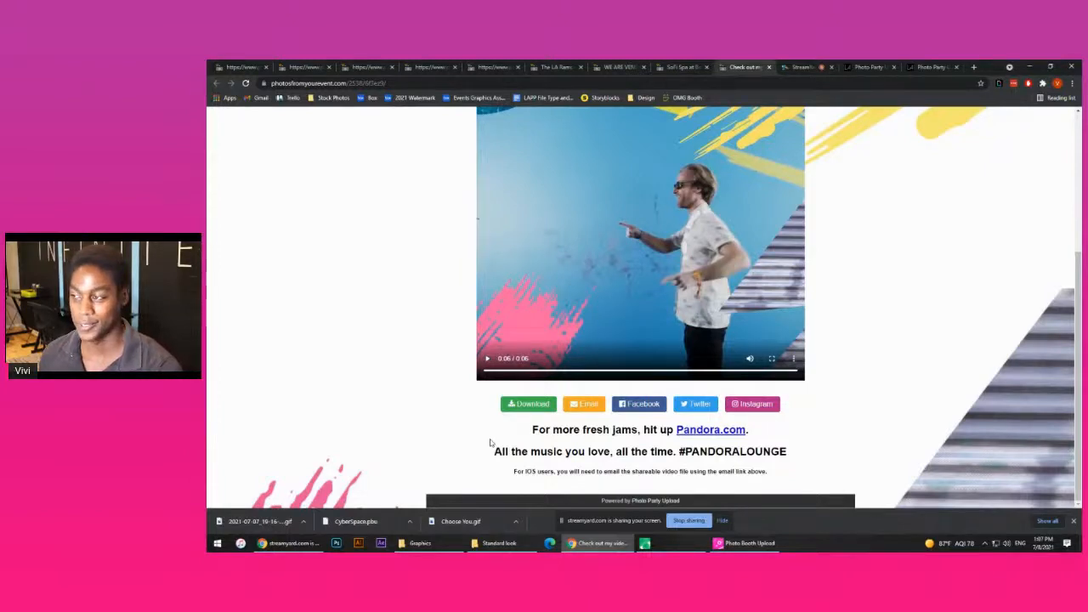
pyautogui.scroll(4, 594, 414)
pyautogui.scroll(1, 593, 413)
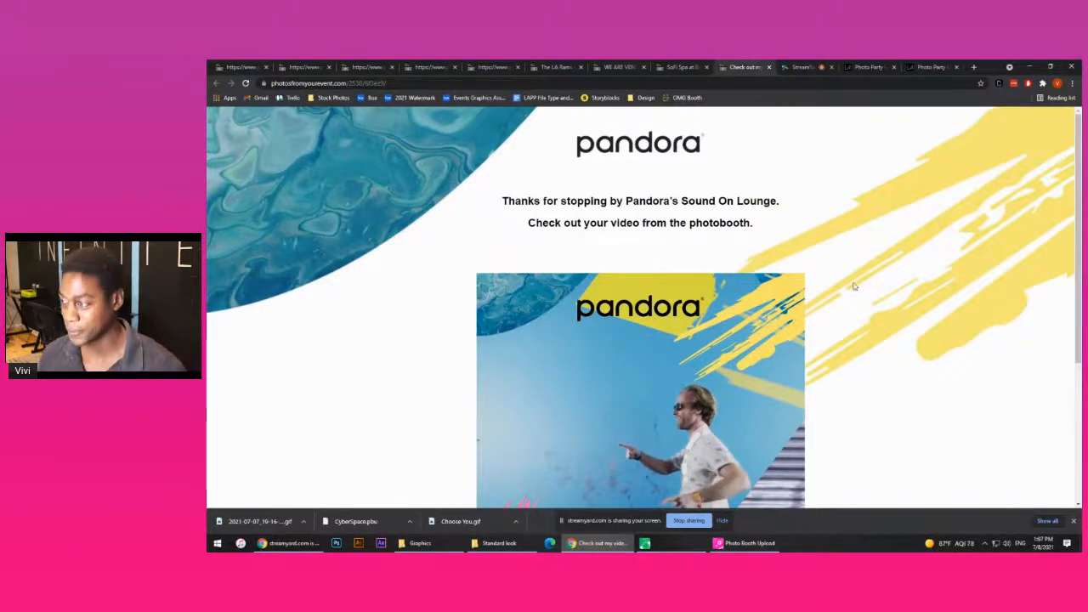
# Show the Live Stream event's details in the Photo Party Upload Event Manager, pointing out the event name
pyautogui.click(911, 66)
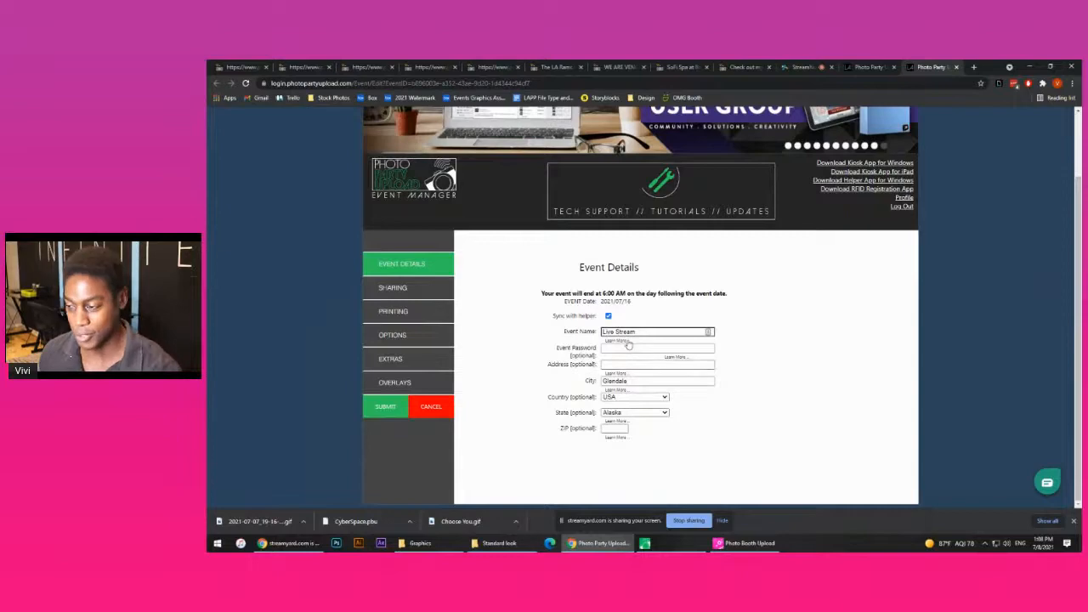
pyautogui.moveTo(642, 332); pyautogui.dragTo(600, 332)
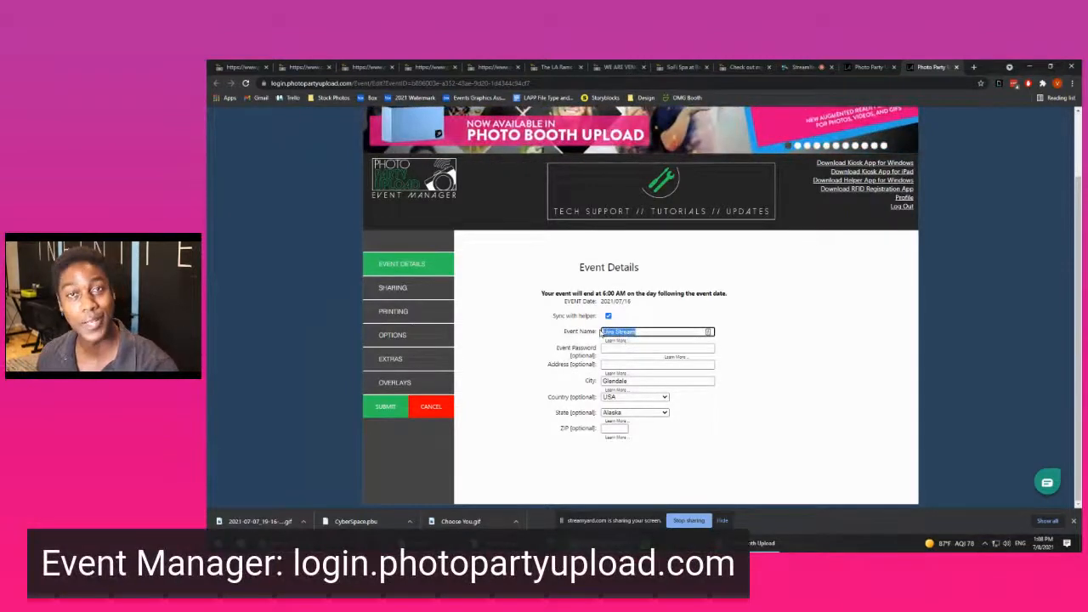
pyautogui.click(663, 332)
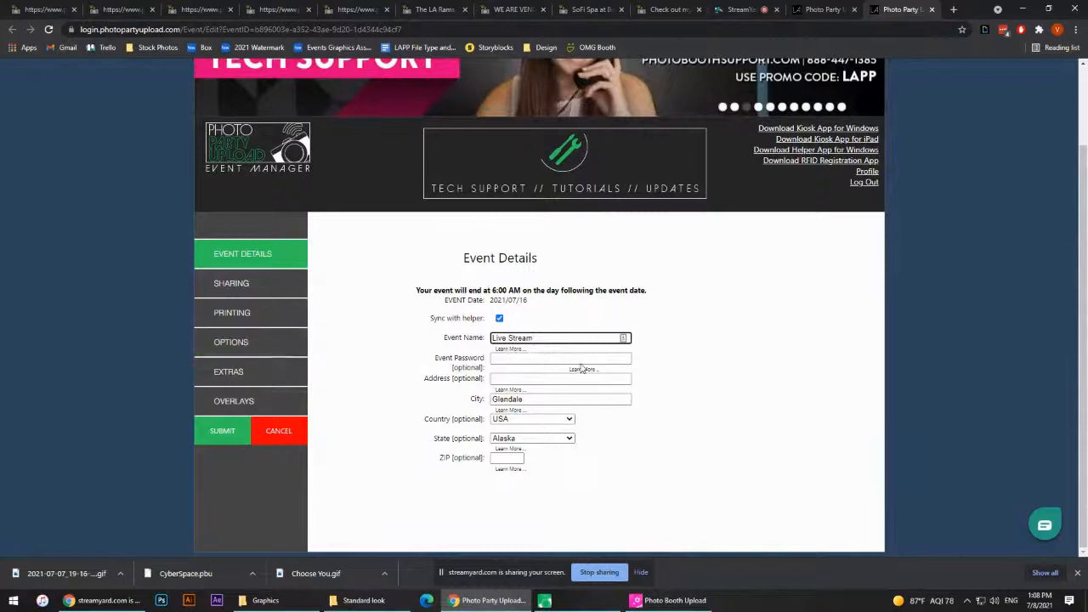
# Open the event's Unique URL sharing settings and review the header, footer, background, theme, page text and share button options
pyautogui.click(269, 294)
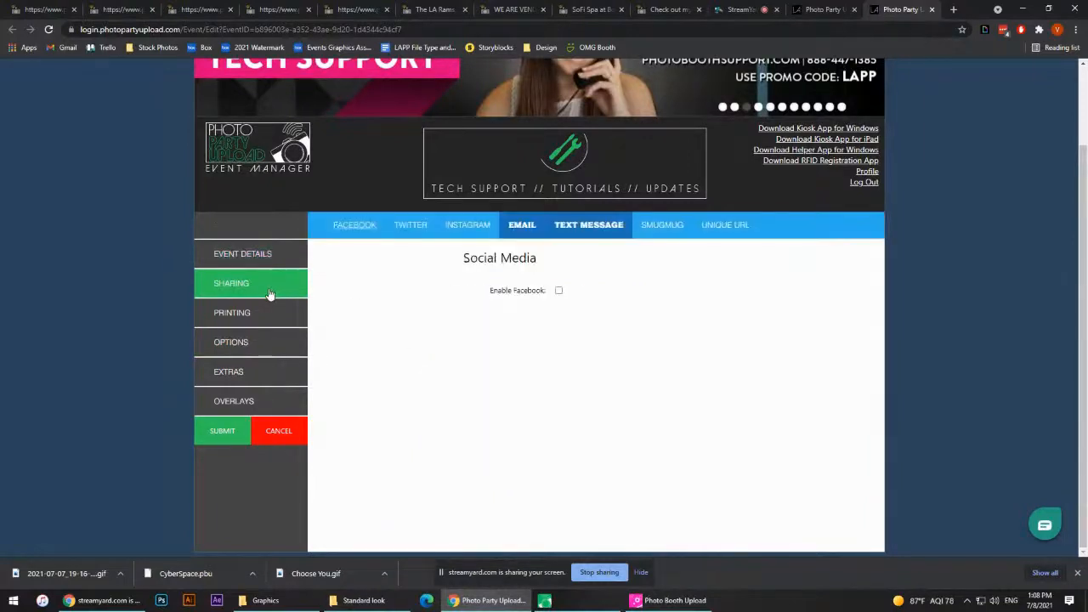
pyautogui.click(718, 225)
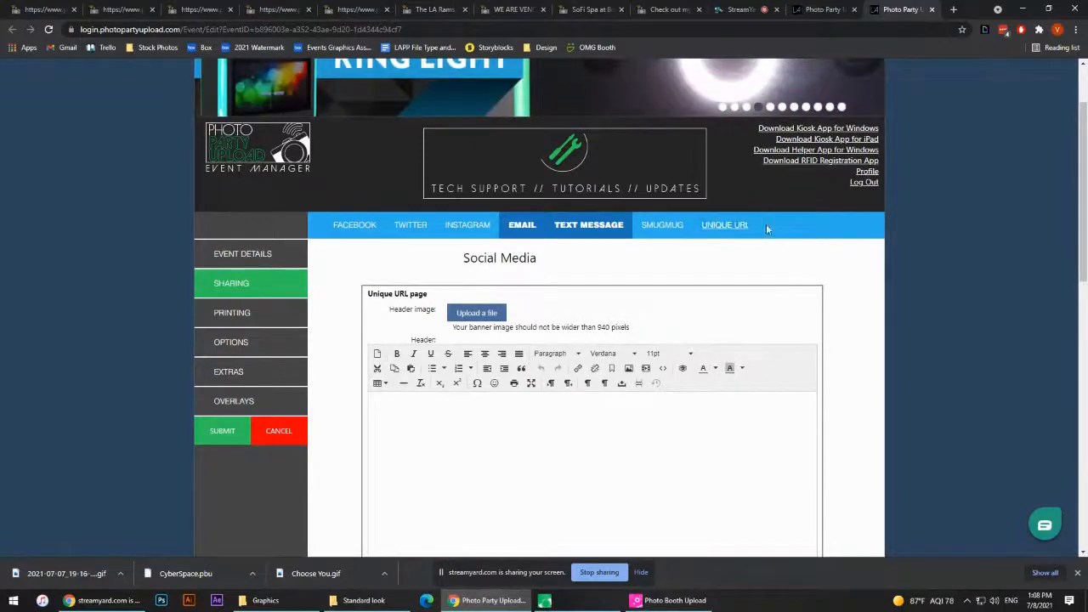
pyautogui.scroll(-2, 502, 291)
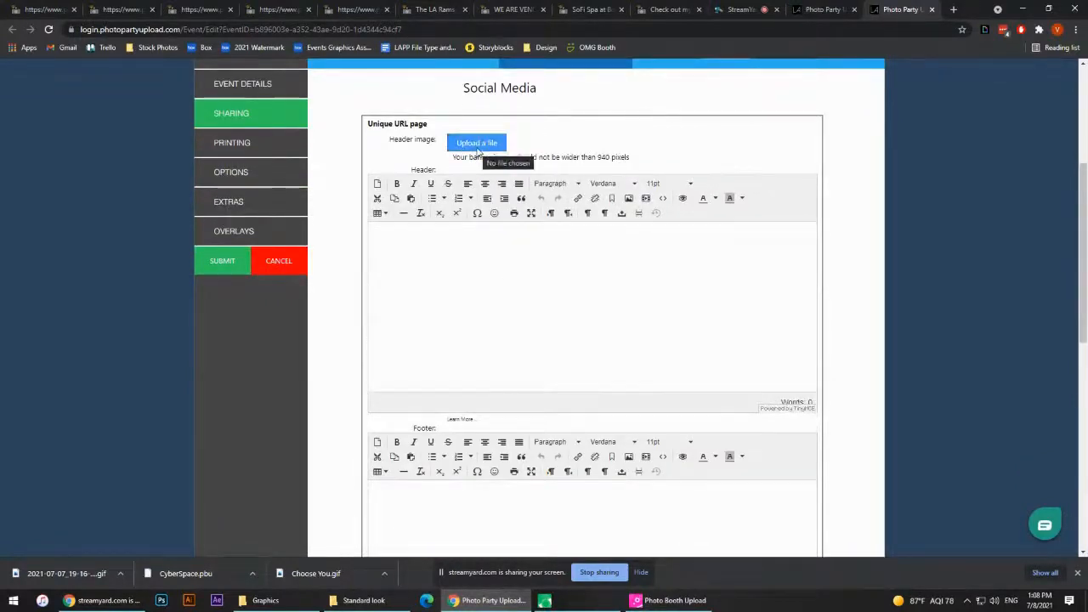
pyautogui.scroll(-1, 491, 192)
pyautogui.scroll(-8, 466, 215)
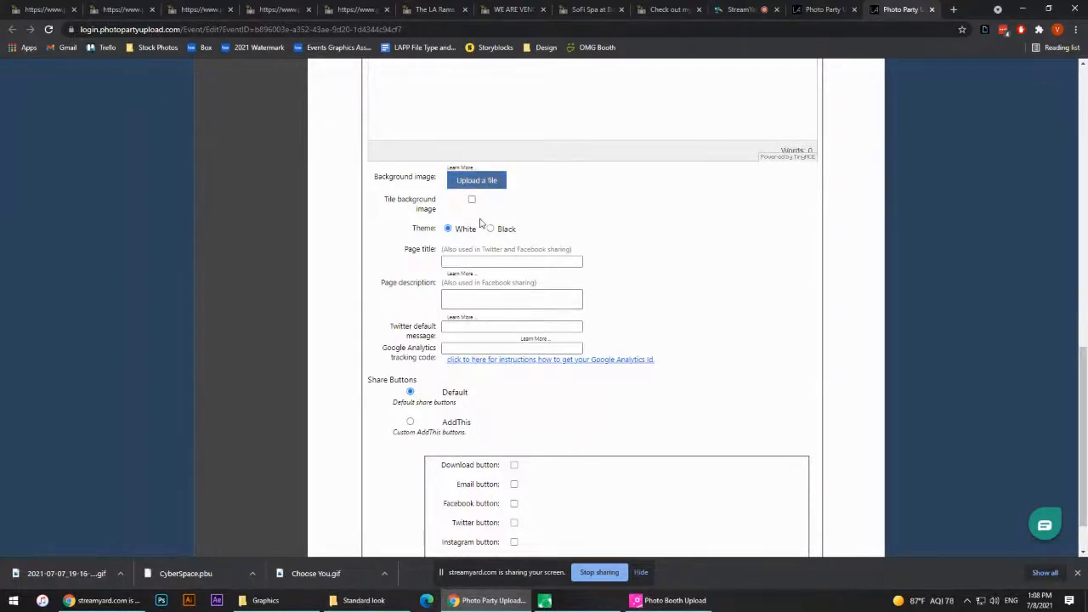
pyautogui.scroll(-1, 481, 308)
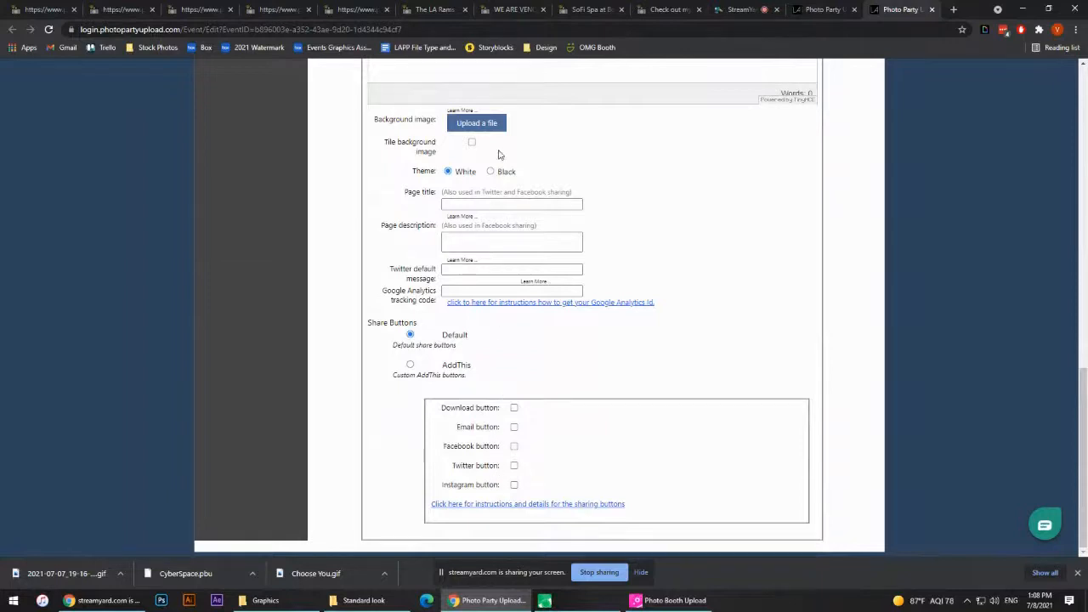
# Go over the Unique URL page settings again, from the header image upload down to the page title, description and share buttons
pyautogui.scroll(10, 488, 361)
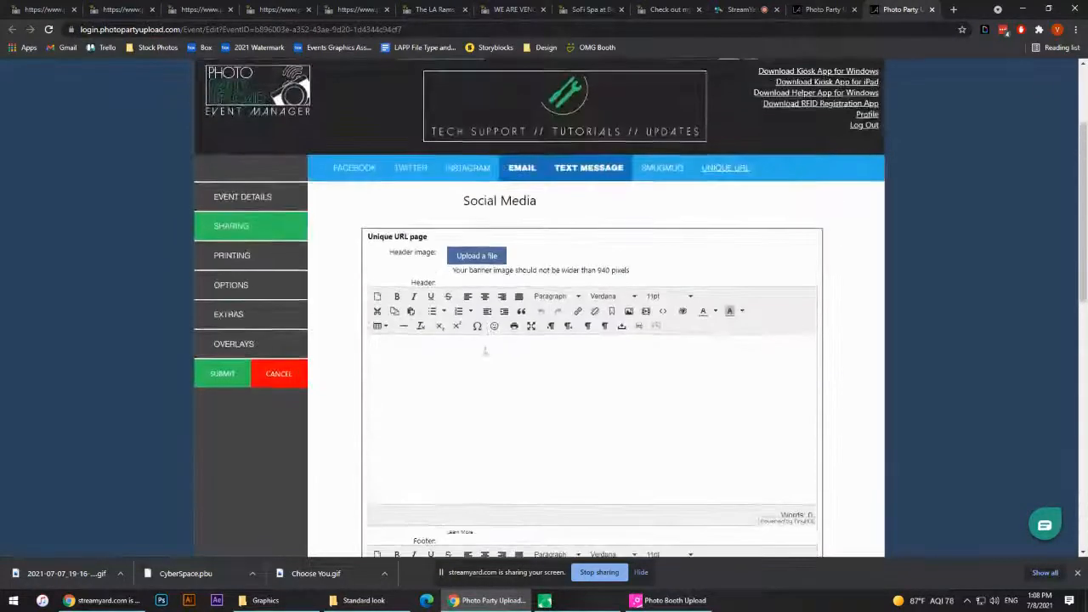
pyautogui.scroll(-3, 472, 255)
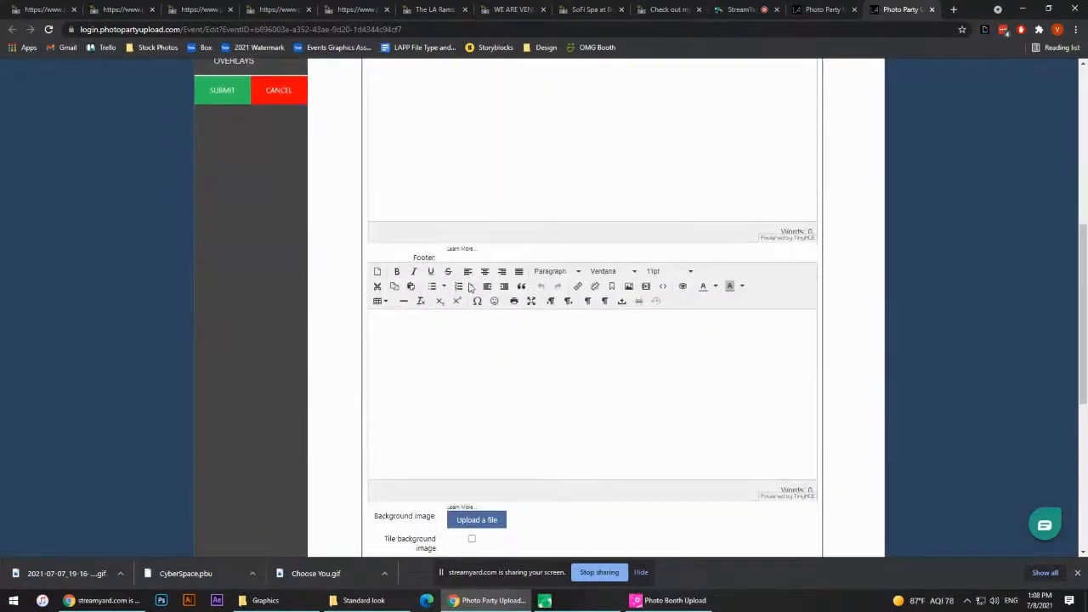
pyautogui.scroll(-1, 469, 292)
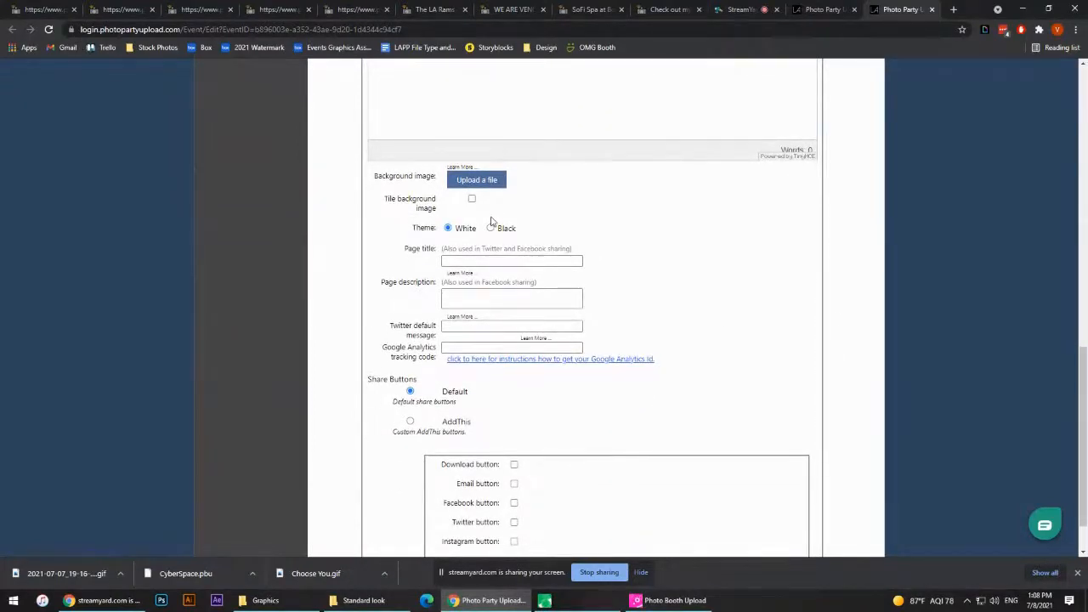
pyautogui.scroll(-1, 491, 221)
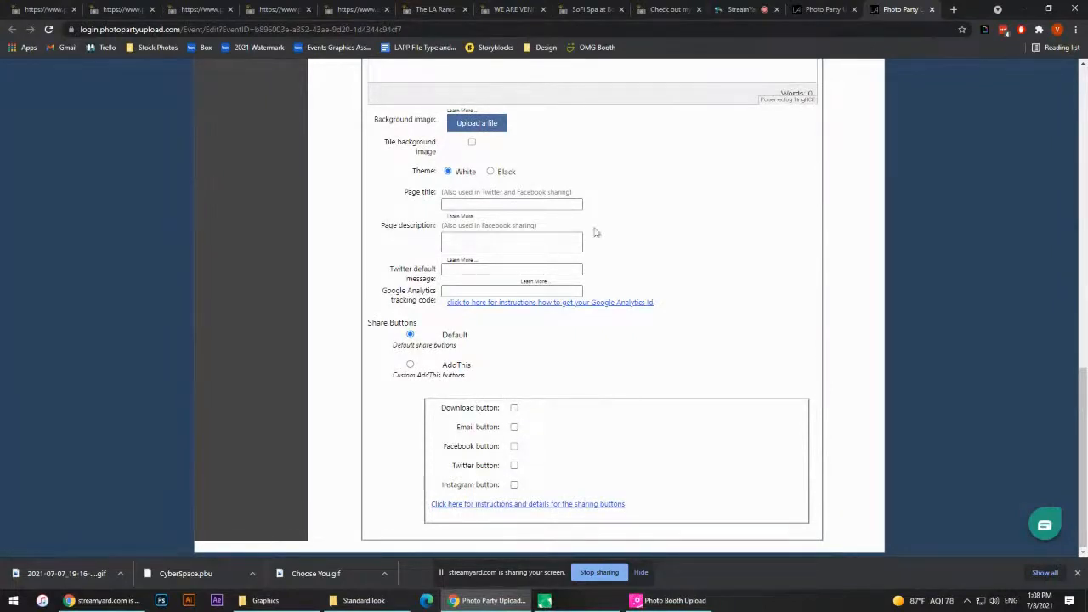
# Examine the Mr. Mercedes gallery page's header image, dark background, video, download message and sharing buttons as a branding example
pyautogui.click(281, 9)
pyautogui.scroll(-1, 634, 266)
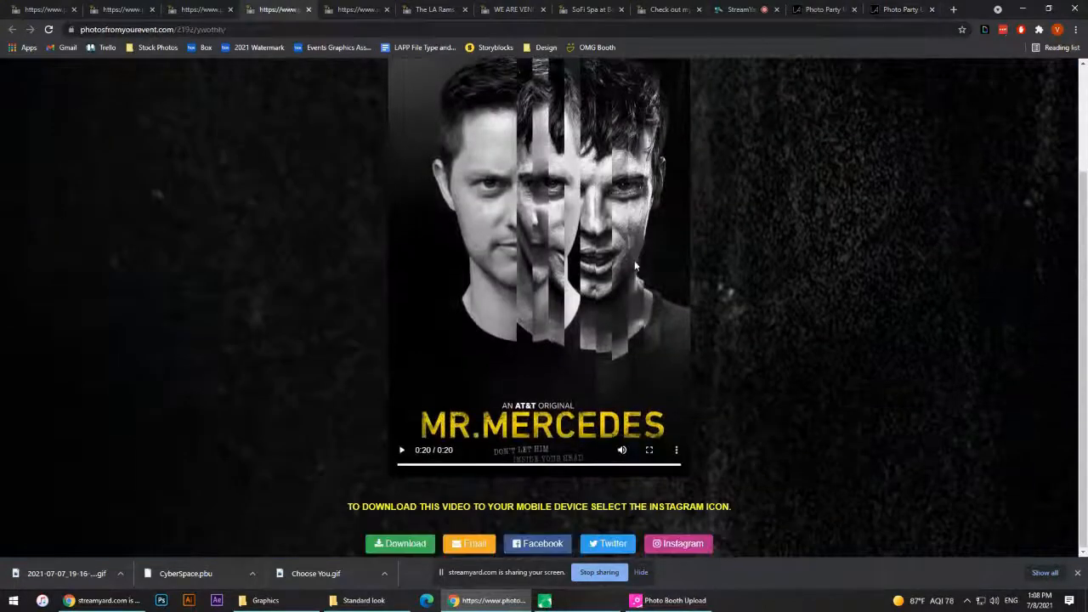
pyautogui.scroll(1, 824, 247)
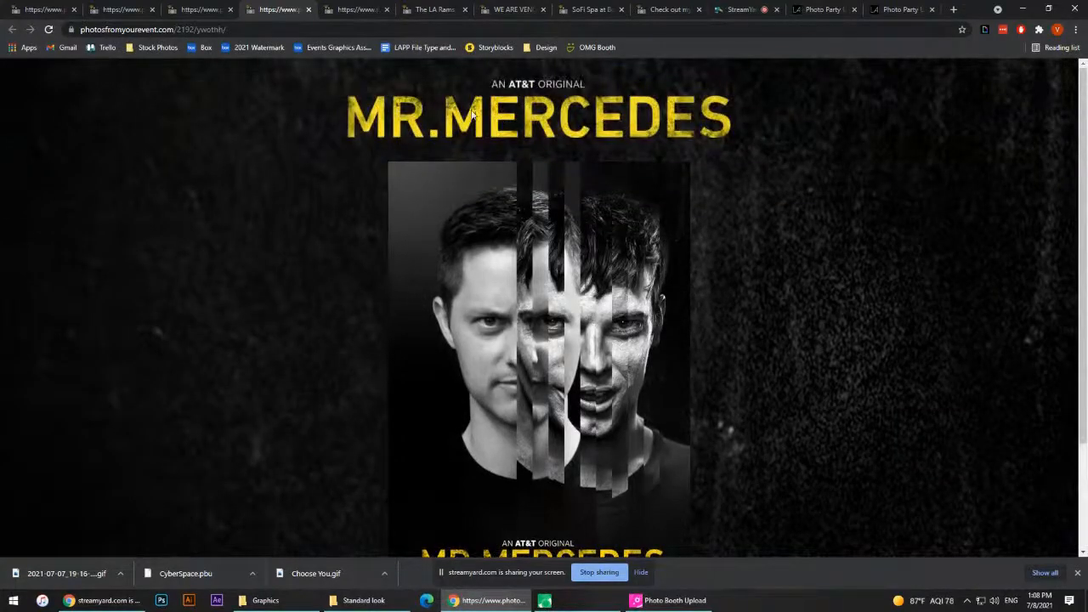
pyautogui.scroll(-1, 652, 334)
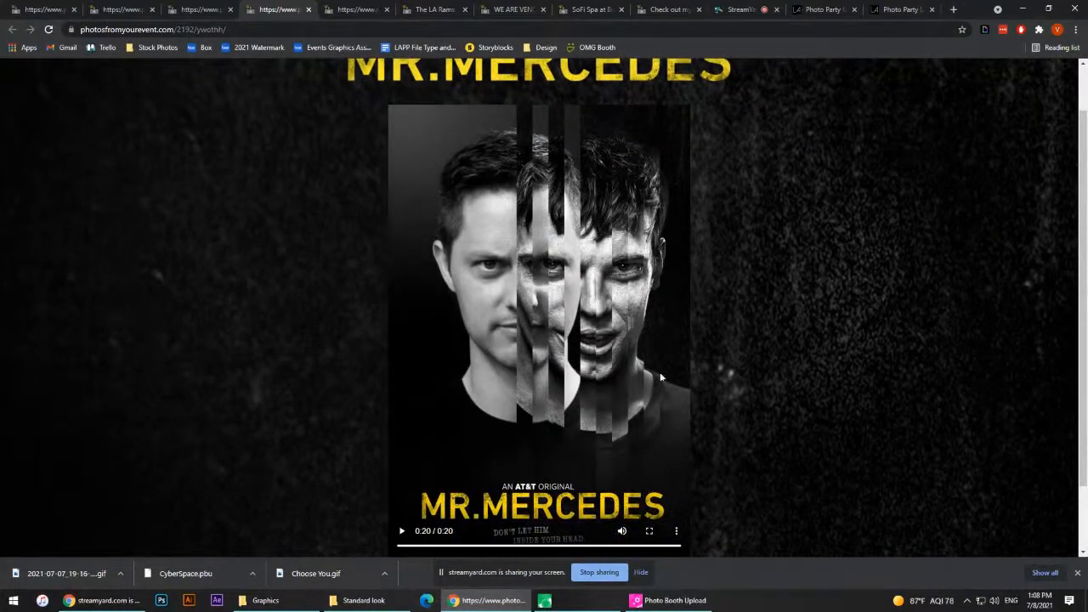
# Return to the event's Unique URL settings and point out the header image upload and the header and footer text editors
pyautogui.click(897, 9)
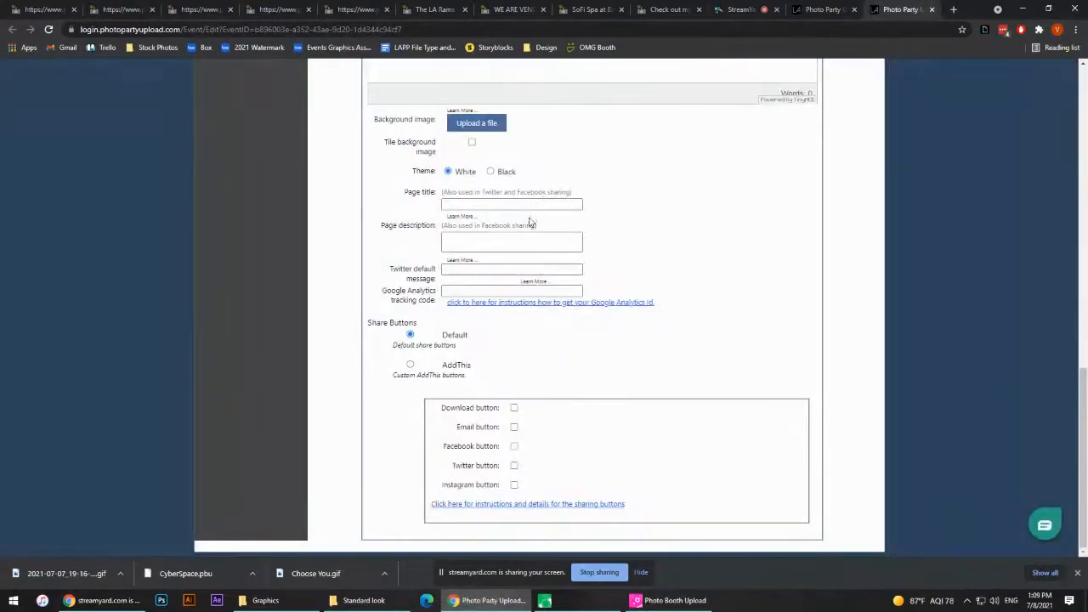
pyautogui.scroll(10, 525, 232)
pyautogui.scroll(-2, 525, 238)
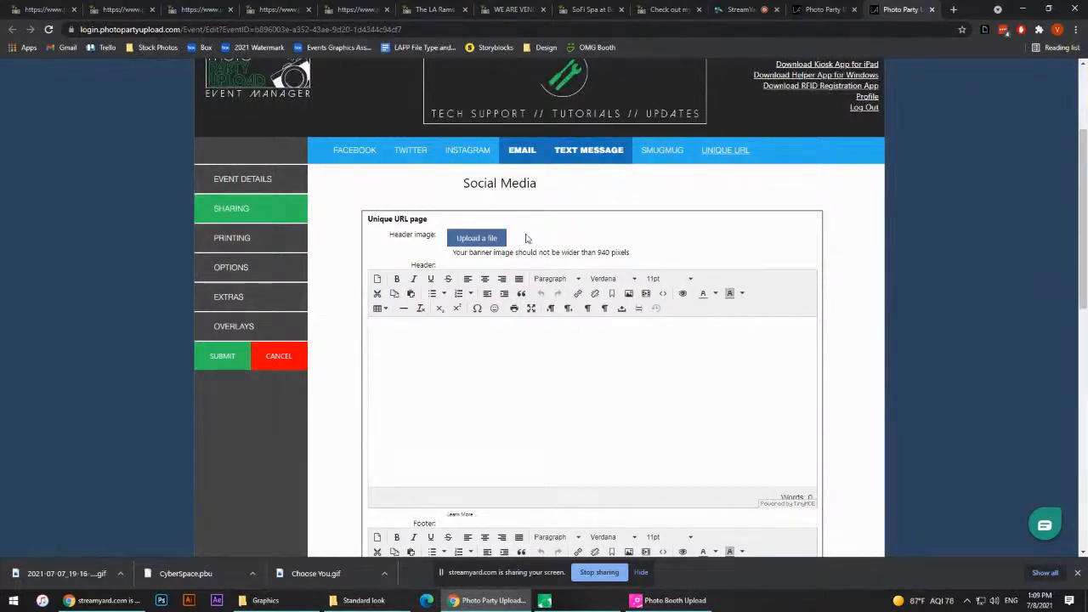
pyautogui.scroll(-3, 520, 242)
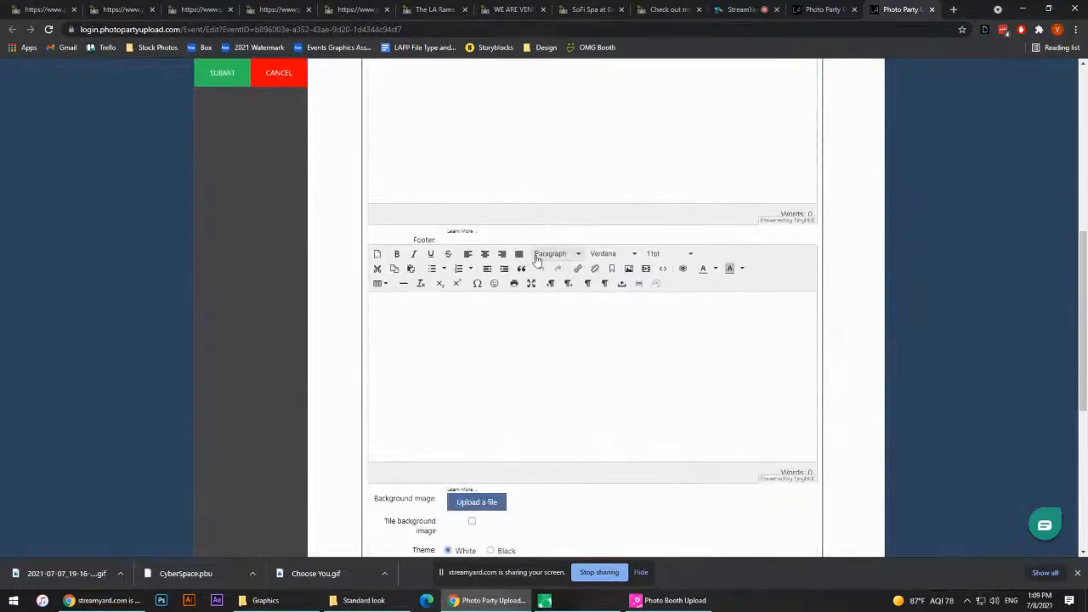
pyautogui.scroll(2, 518, 245)
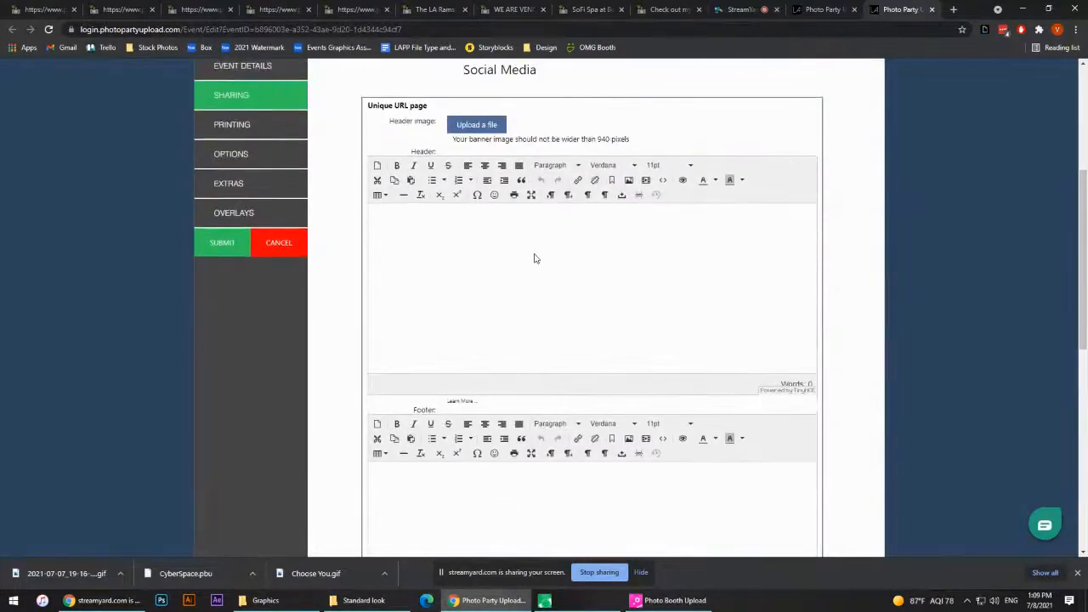
# Open the OG Kiosk image from the Standard look folder and enlarge it to show the default kiosk screen
pyautogui.click(1025, 10)
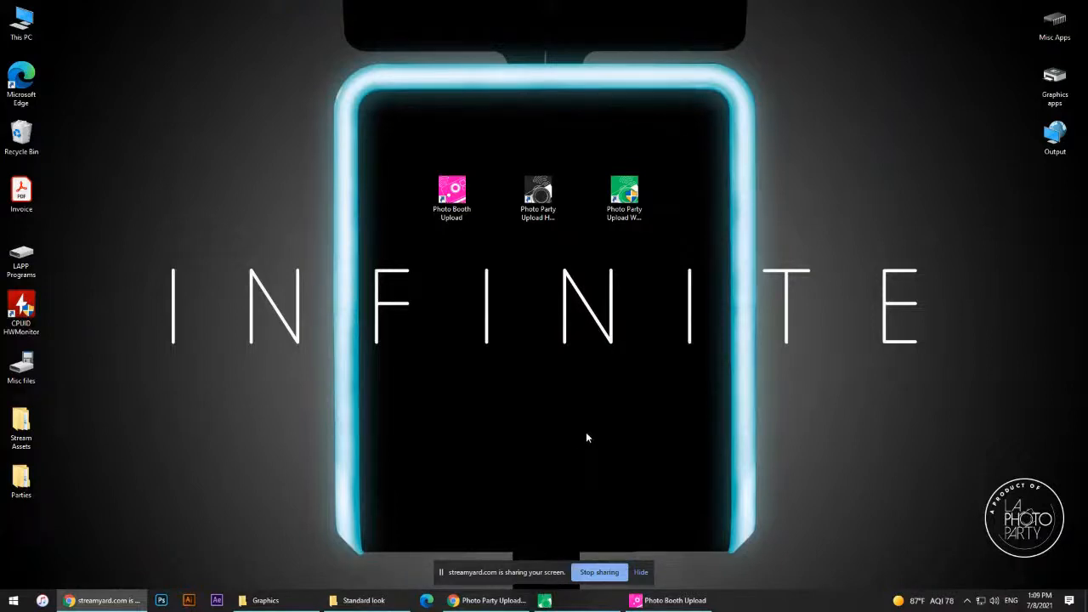
pyautogui.click(363, 600)
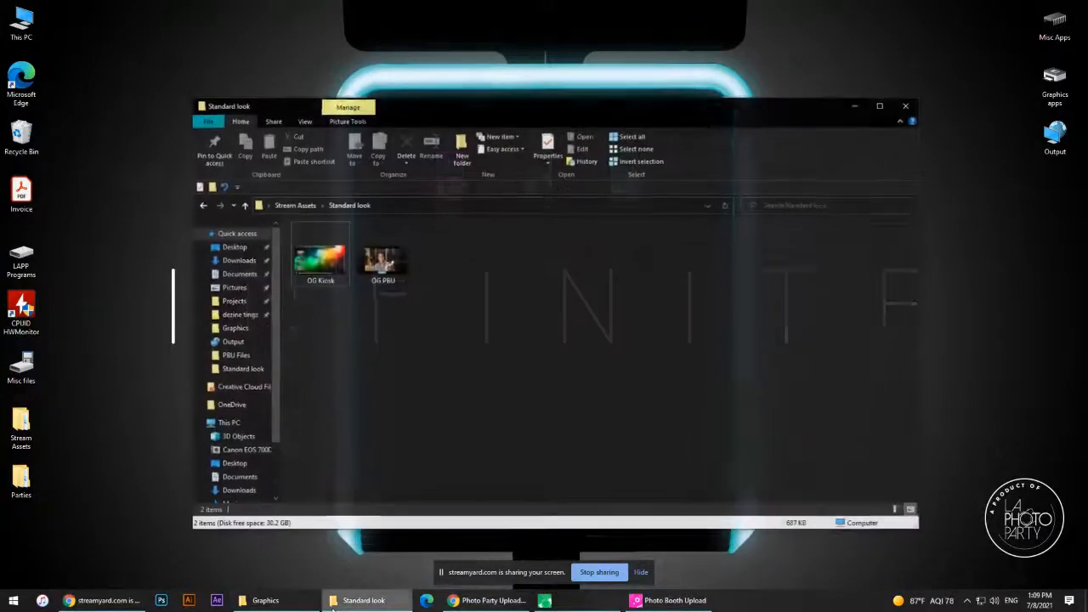
pyautogui.doubleClick(317, 248)
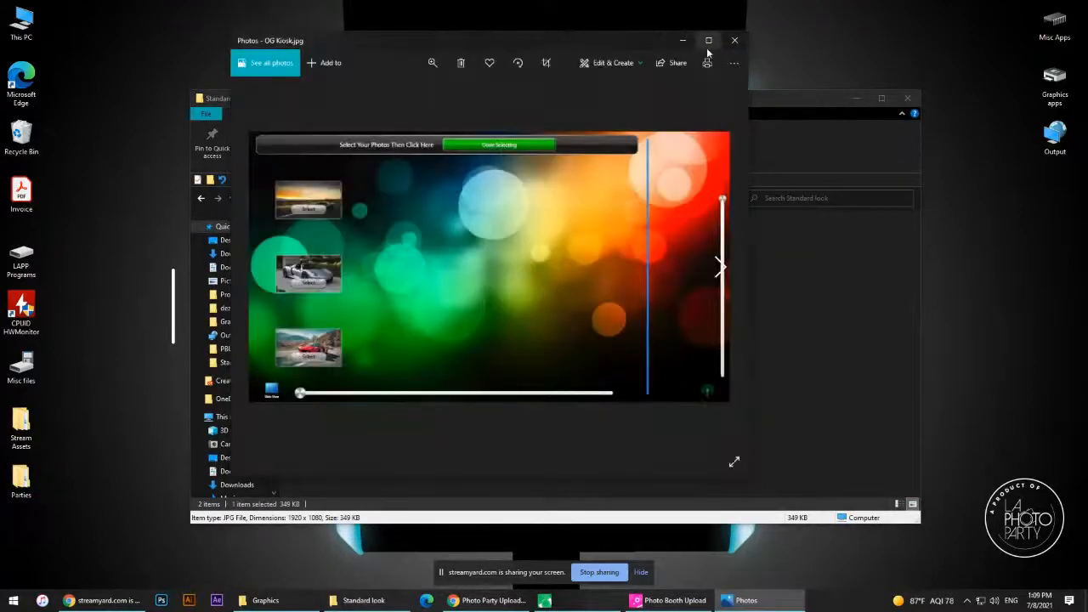
pyautogui.click(708, 41)
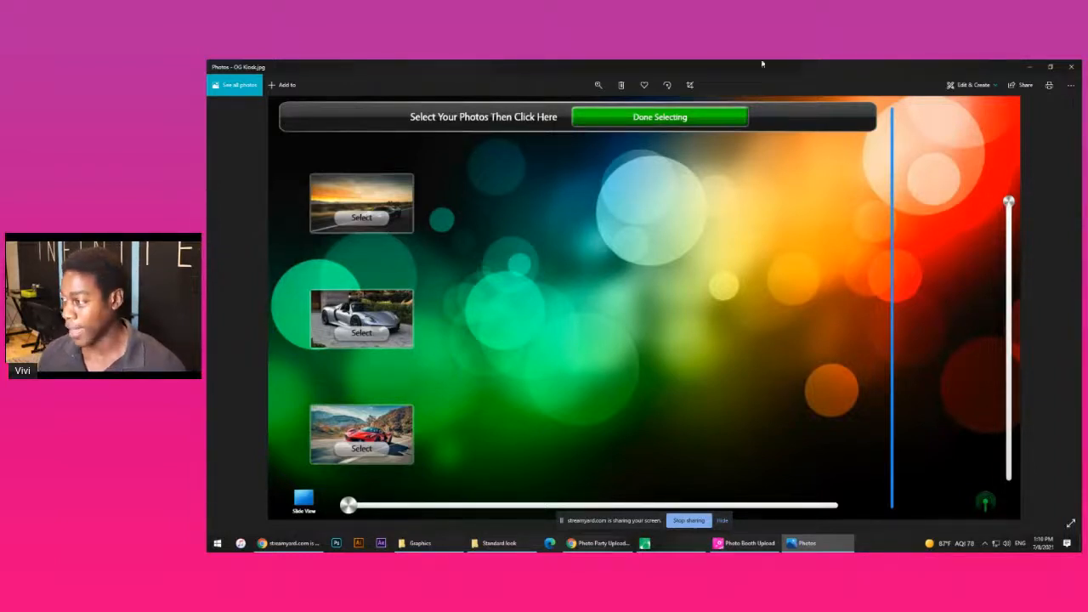
# Switch to the Photo Party Upload kiosk app, browse the three car photos in slide view, and return to library view
pyautogui.click(1030, 66)
pyautogui.click(693, 538)
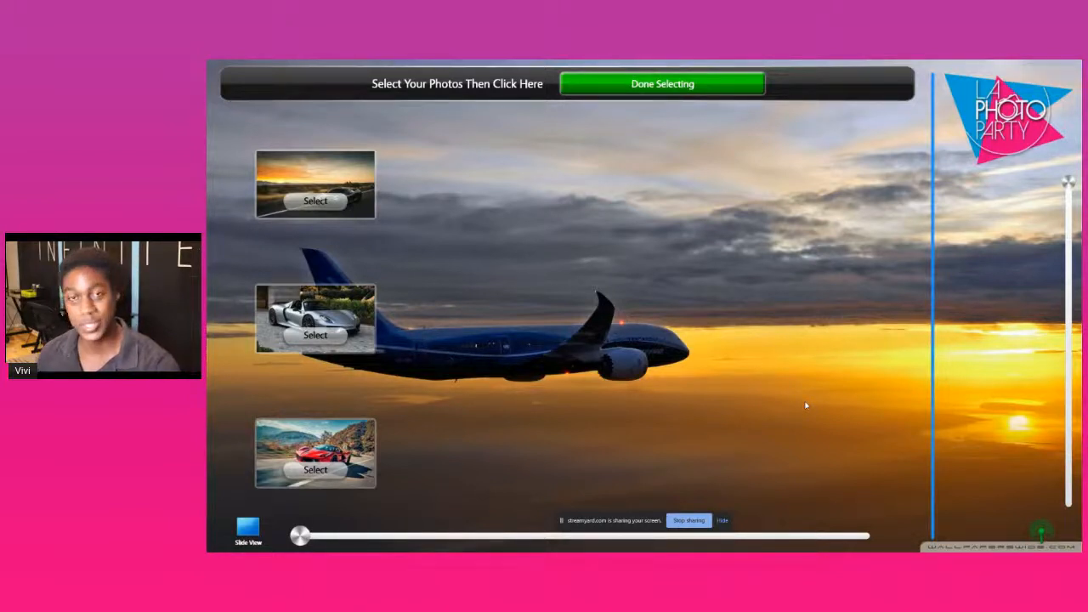
pyautogui.moveTo(301, 536); pyautogui.dragTo(385, 535)
pyautogui.click(318, 442)
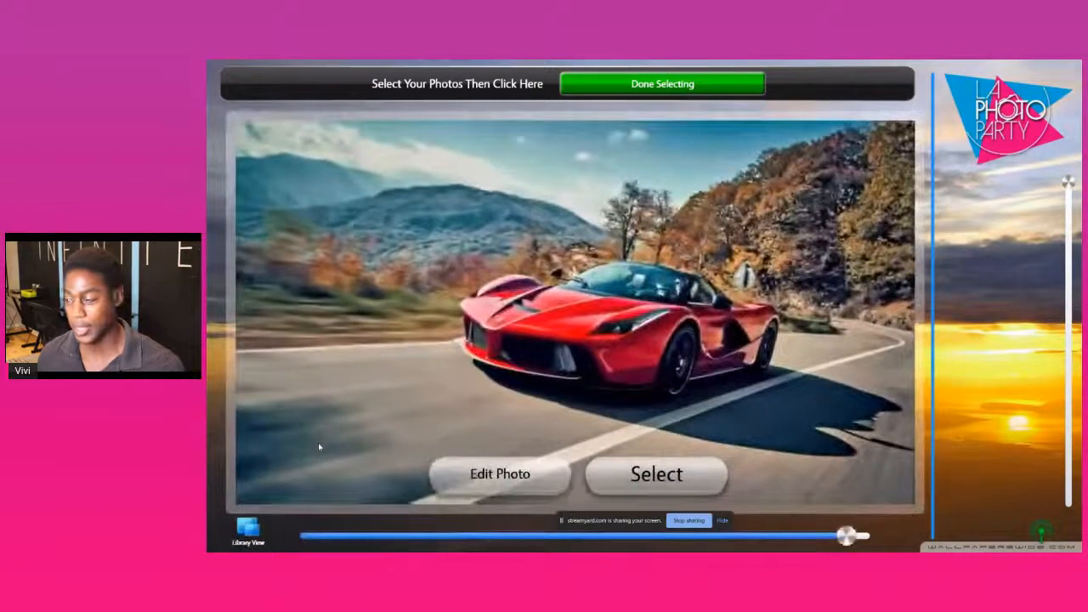
pyautogui.click(523, 541)
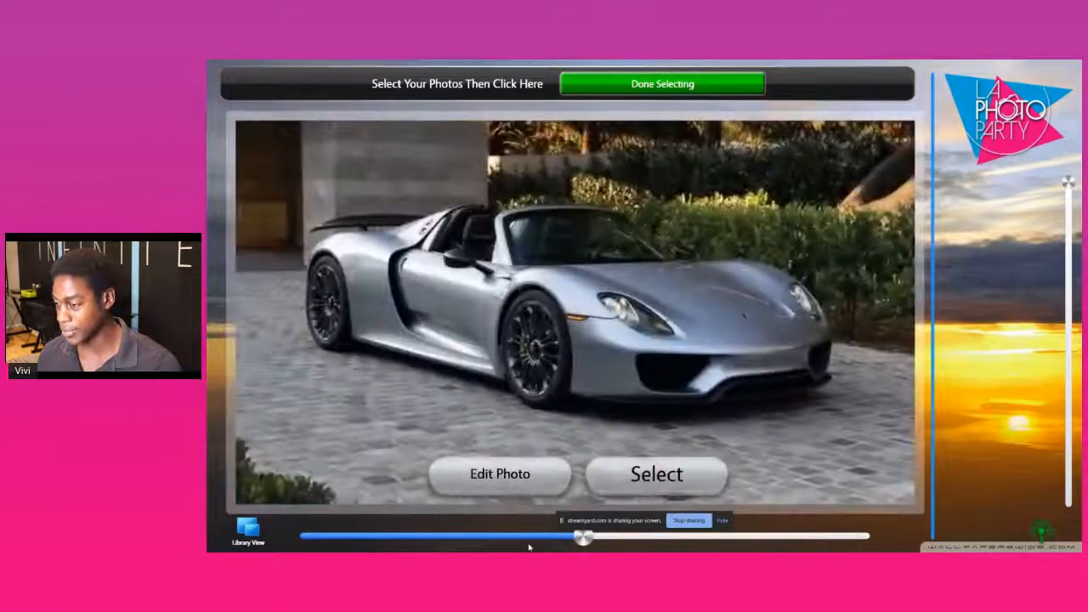
pyautogui.click(523, 542)
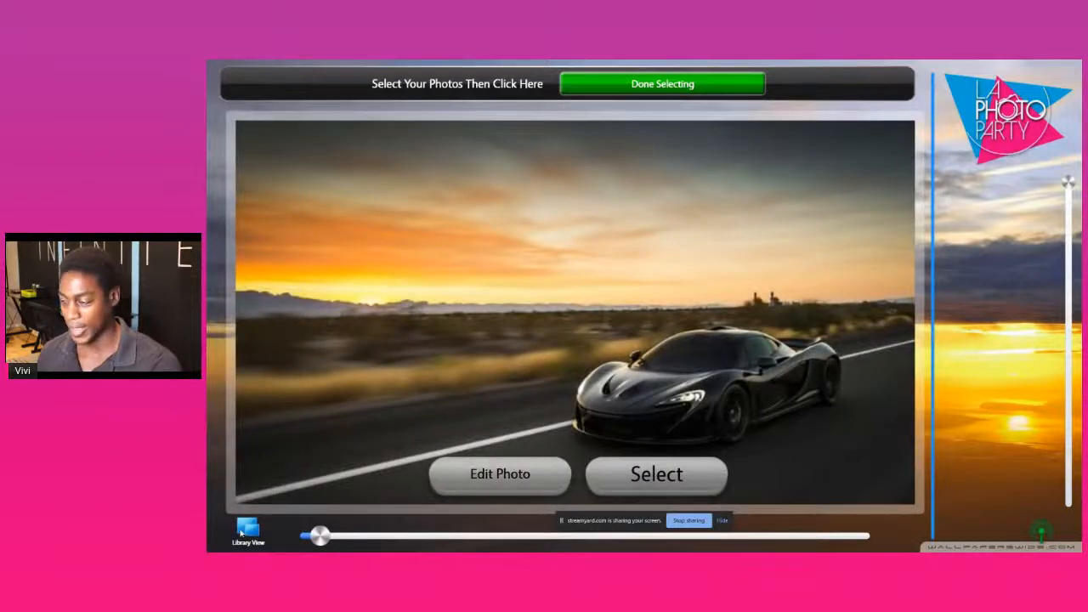
pyautogui.click(243, 531)
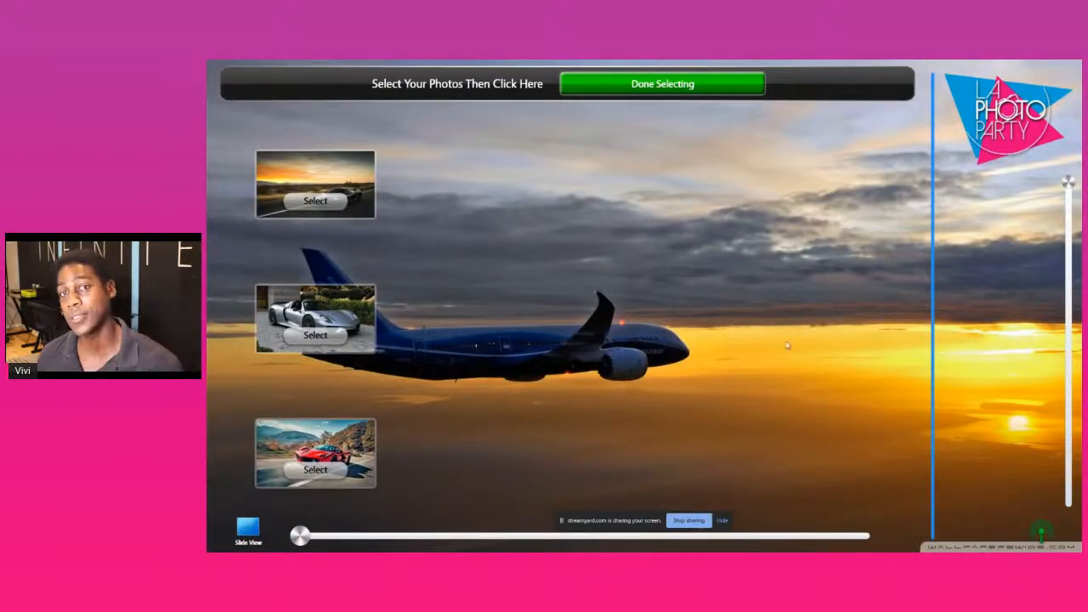
# Select the silver car photo, finish selecting to show the Email and Text Message buttons, and exit the kiosk without sharing
pyautogui.click(315, 335)
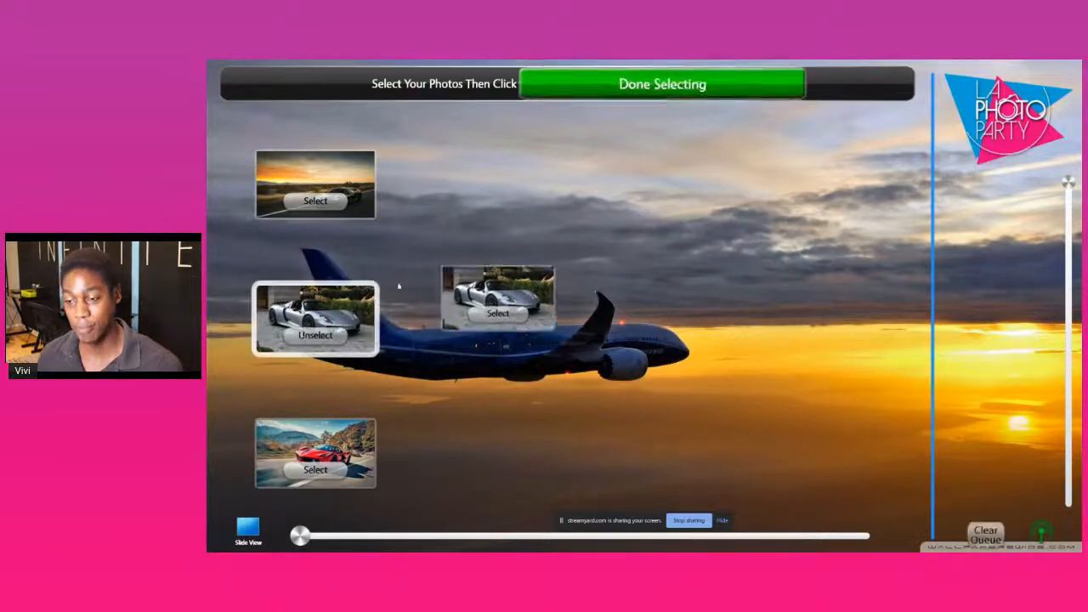
pyautogui.click(613, 81)
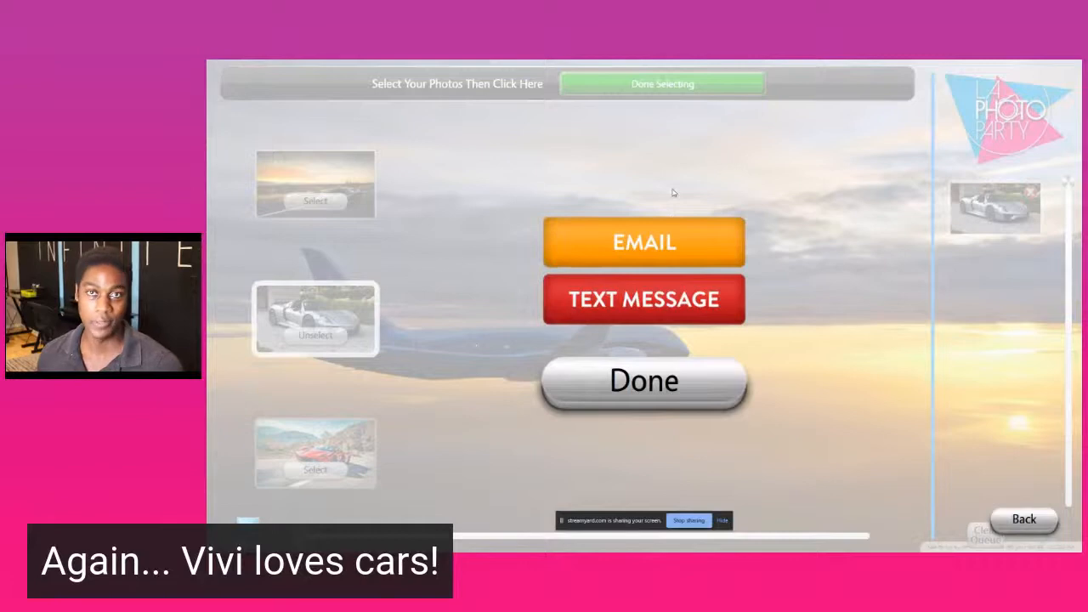
pyautogui.click(608, 388)
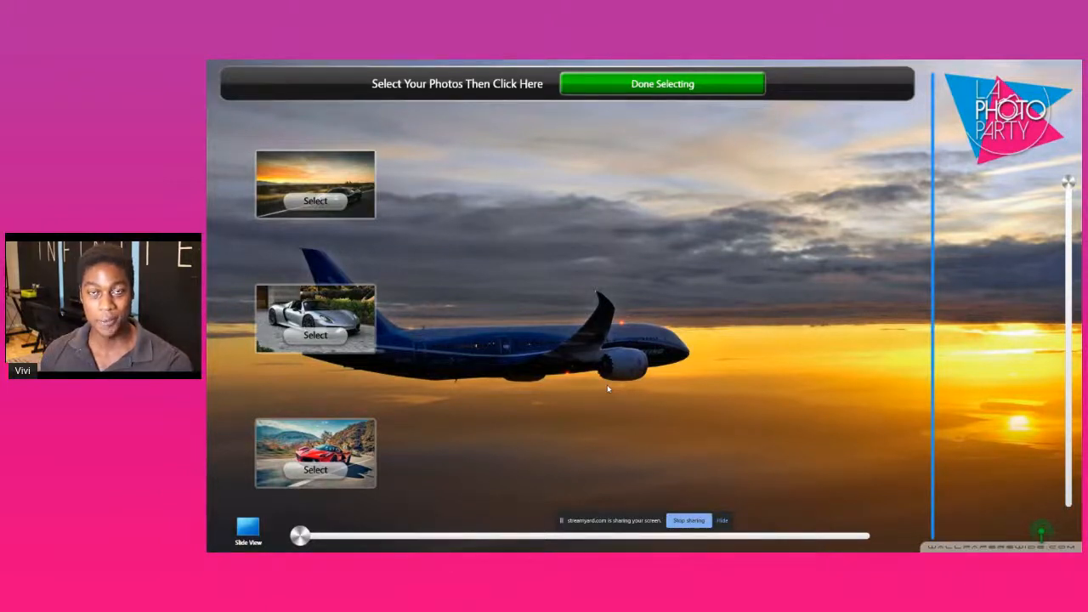
pyautogui.press('Escape')
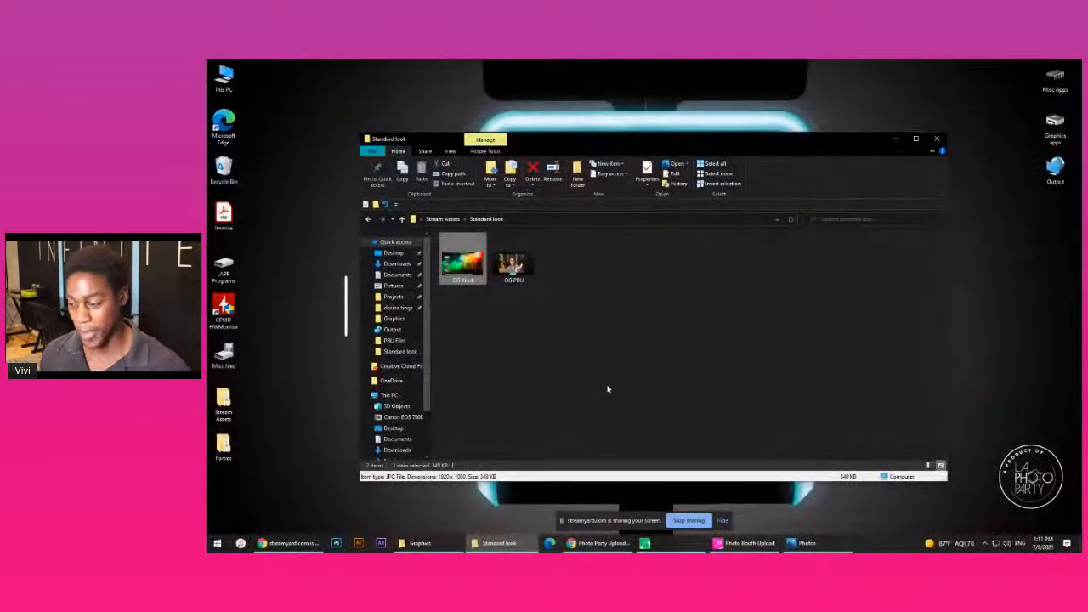
# Switch back to the Event Manager in the browser and show the Custom Kiosk Background in the event's graphics options
pyautogui.click(610, 545)
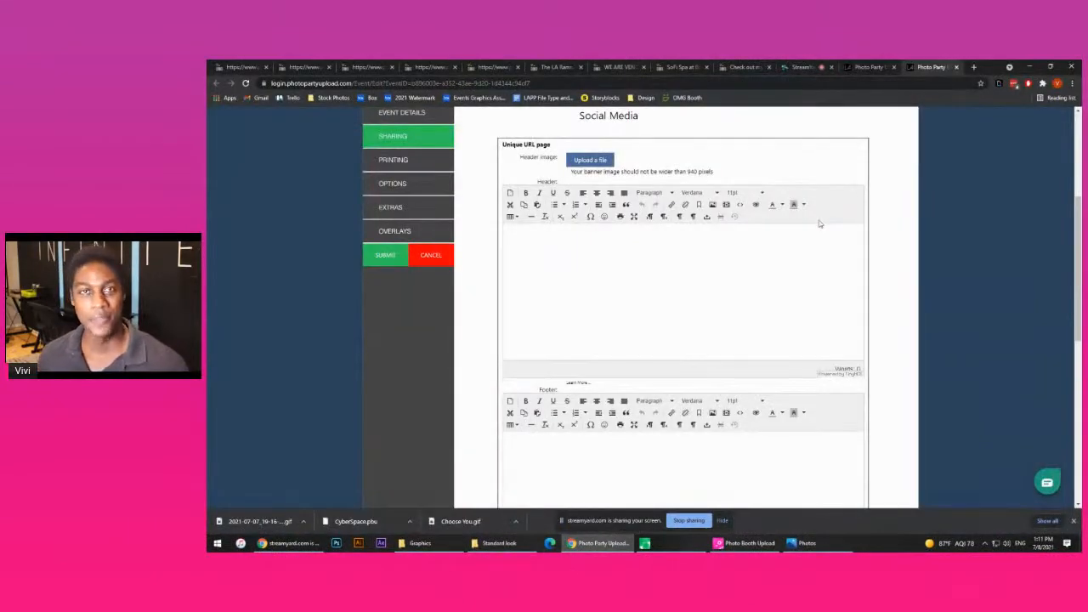
pyautogui.click(404, 189)
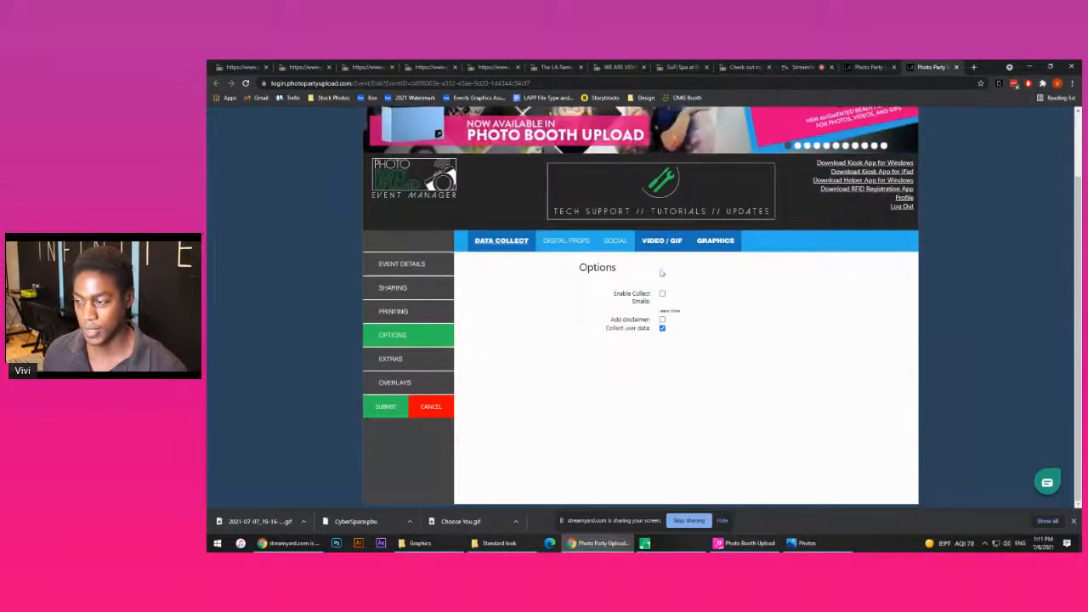
pyautogui.scroll(-3, 712, 250)
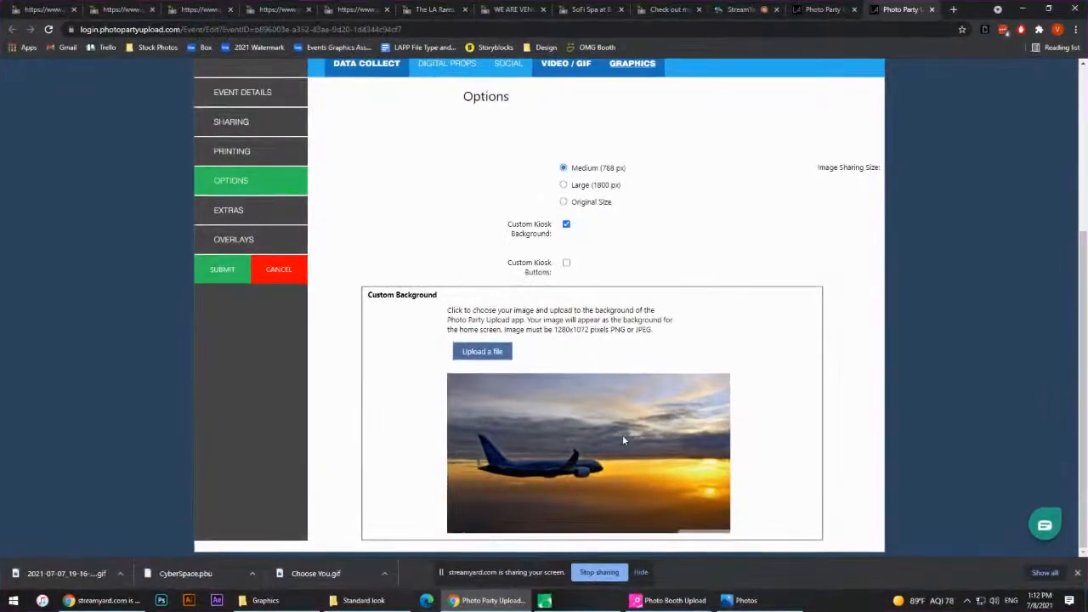
# Enable Custom Kiosk Buttons and review the upload choices for the email, social, SMS, print, back and done buttons
pyautogui.click(566, 262)
pyautogui.scroll(-4, 718, 371)
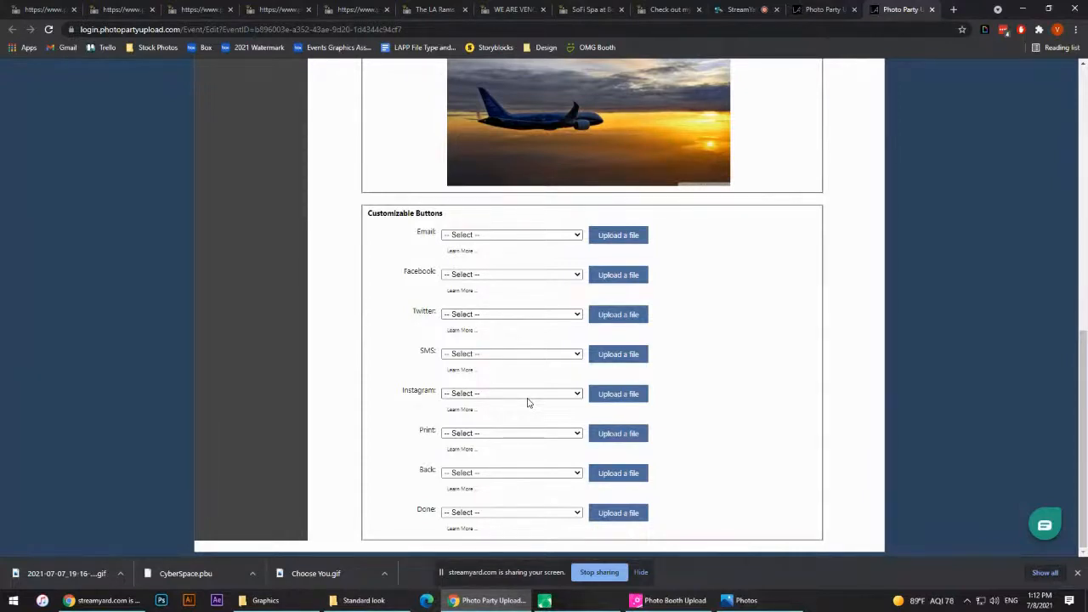
pyautogui.scroll(3, 527, 402)
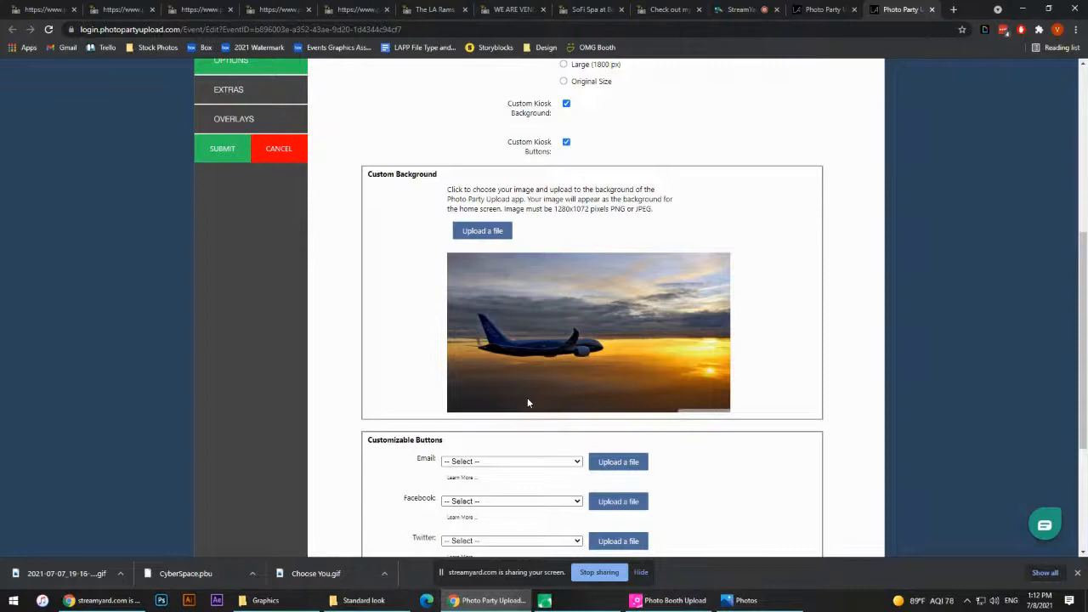
pyautogui.scroll(-3, 527, 403)
pyautogui.scroll(2, 586, 358)
pyautogui.scroll(5, 585, 357)
pyautogui.scroll(-3, 561, 255)
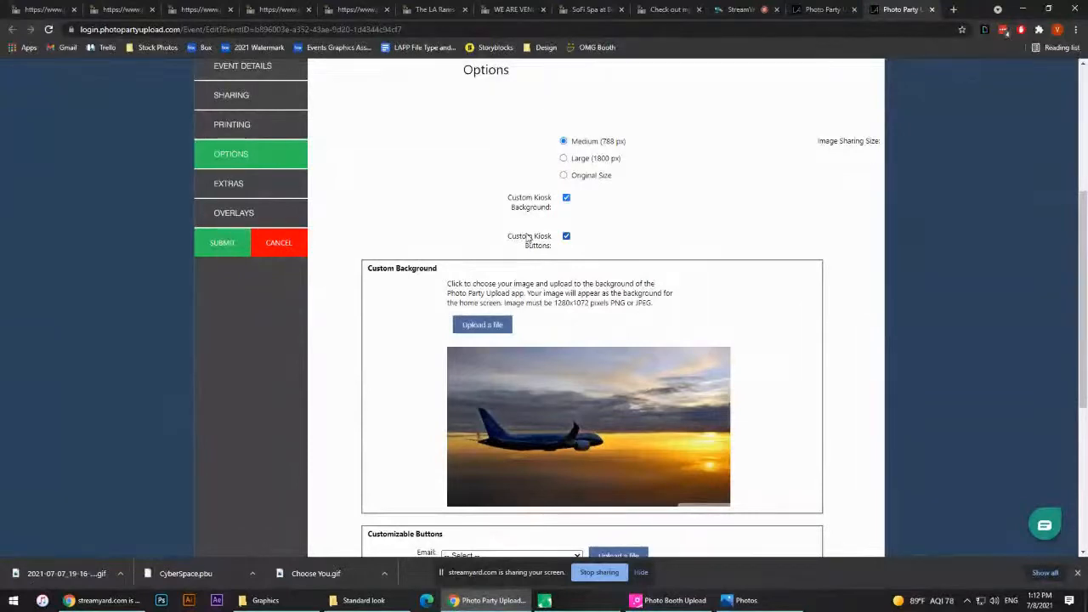
# Show the Logo on Home Screen graphic in the event's extras and compare it with the logo in the kiosk app
pyautogui.click(243, 187)
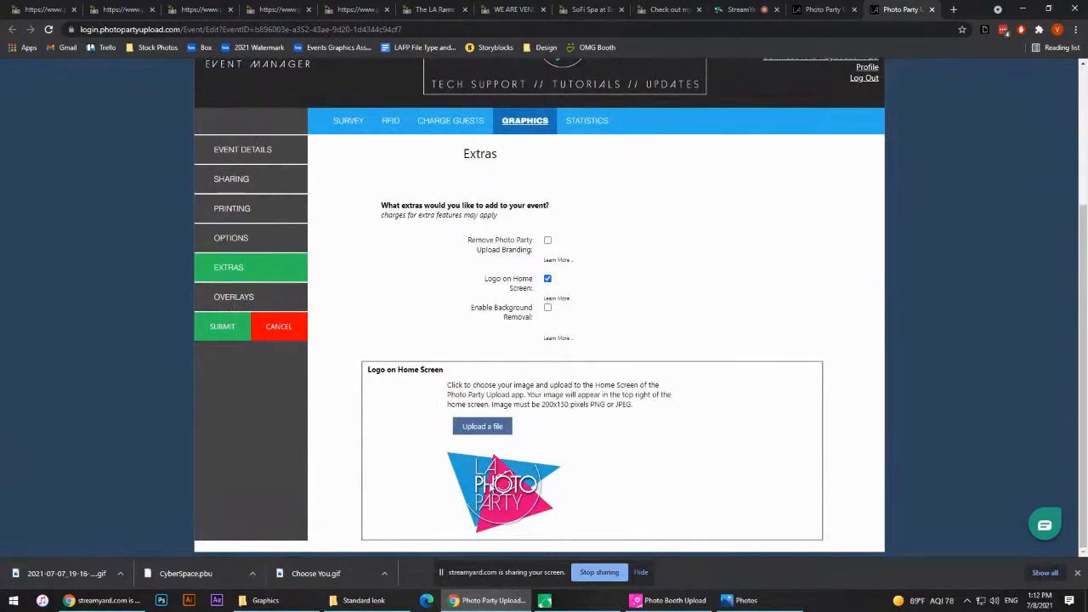
pyautogui.click(563, 604)
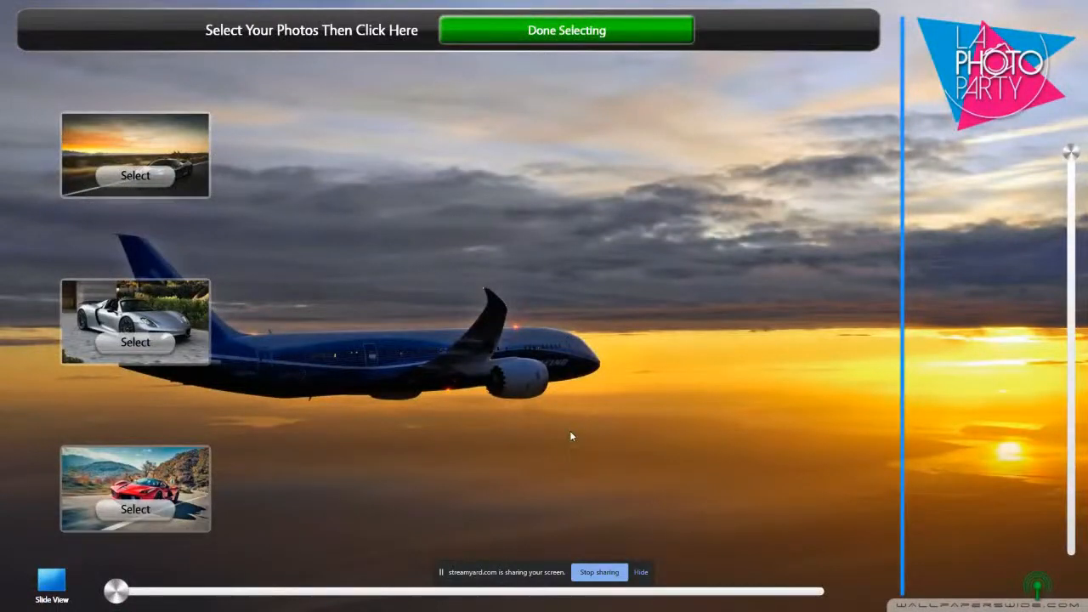
pyautogui.hotkey('alt', 'Tab')
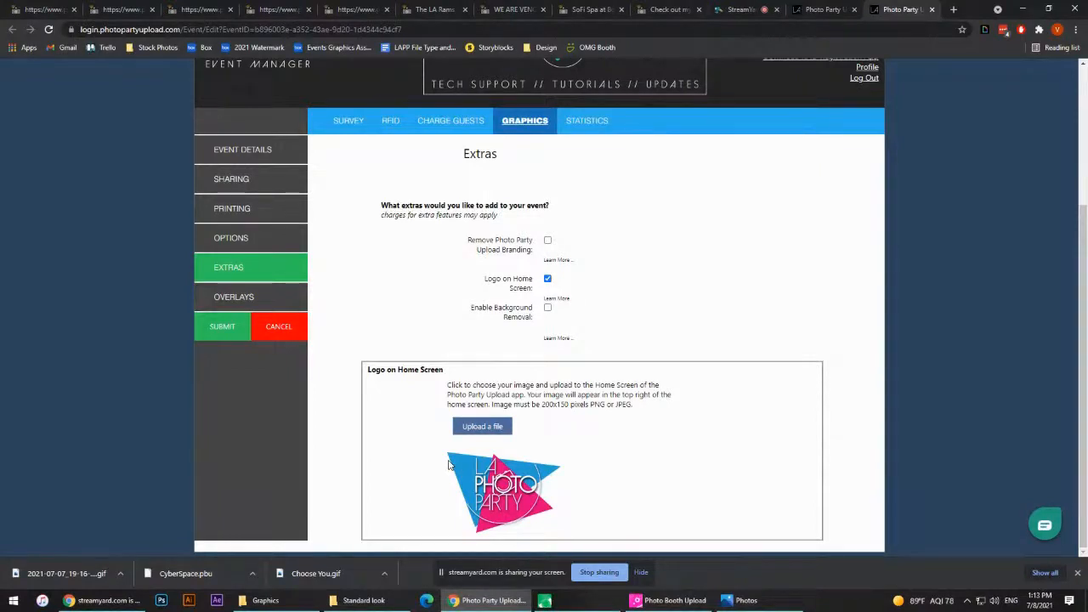
# Highlight the home screen logo's 200x150 pixel image requirement, and switch to the kiosk app to show its custom branding
pyautogui.moveTo(542, 404); pyautogui.dragTo(567, 407)
pyautogui.click(772, 474)
pyautogui.click(1022, 8)
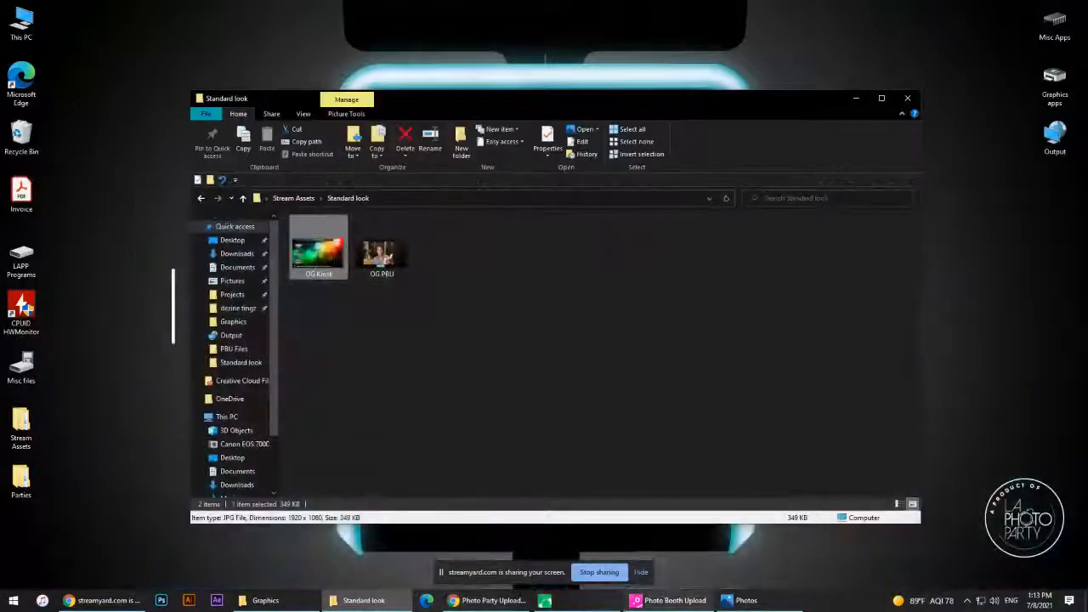
pyautogui.click(544, 600)
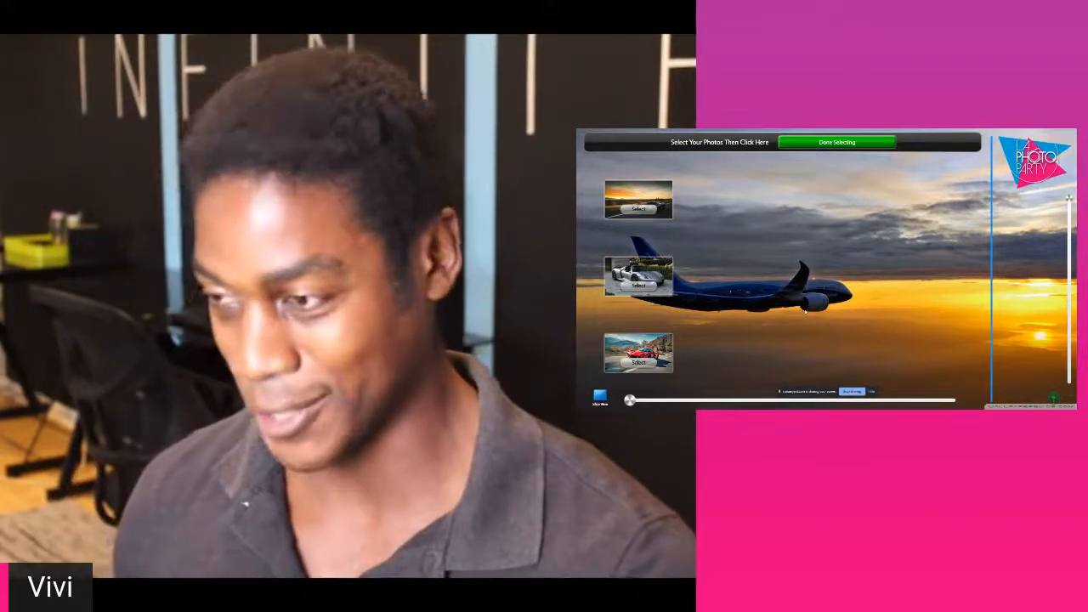
# Exit the kiosk app and switch to the Photo Booth Upload app
pyautogui.press('Escape')
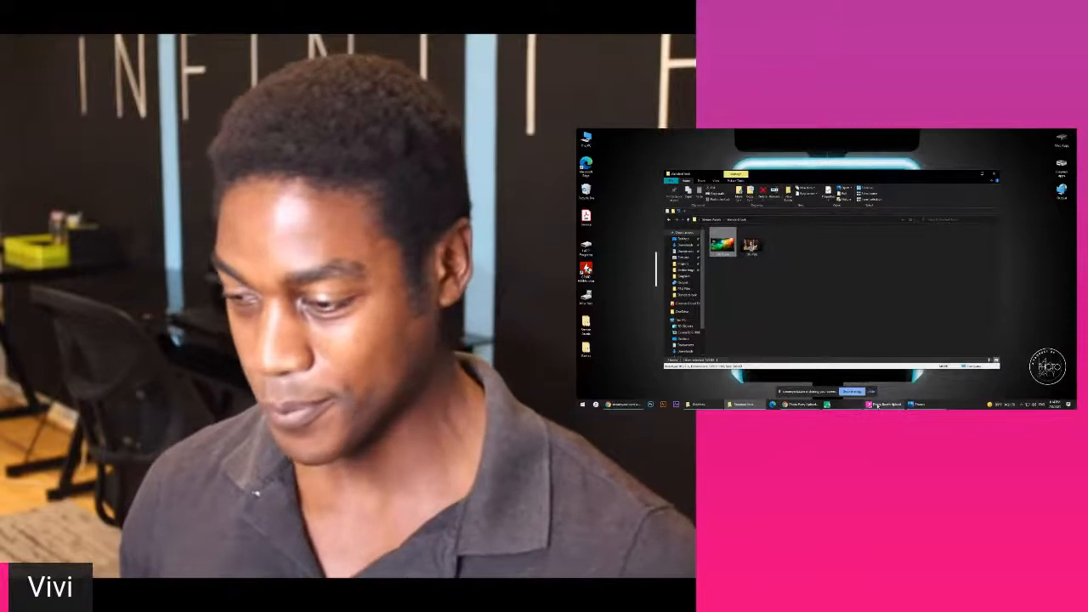
pyautogui.moveTo(878, 406)
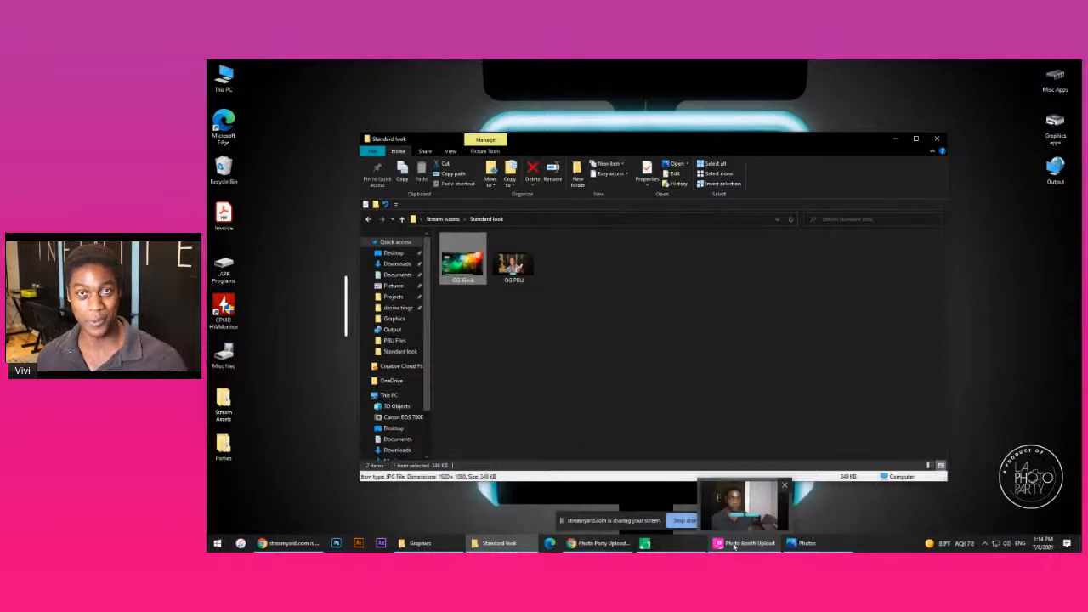
pyautogui.click(733, 547)
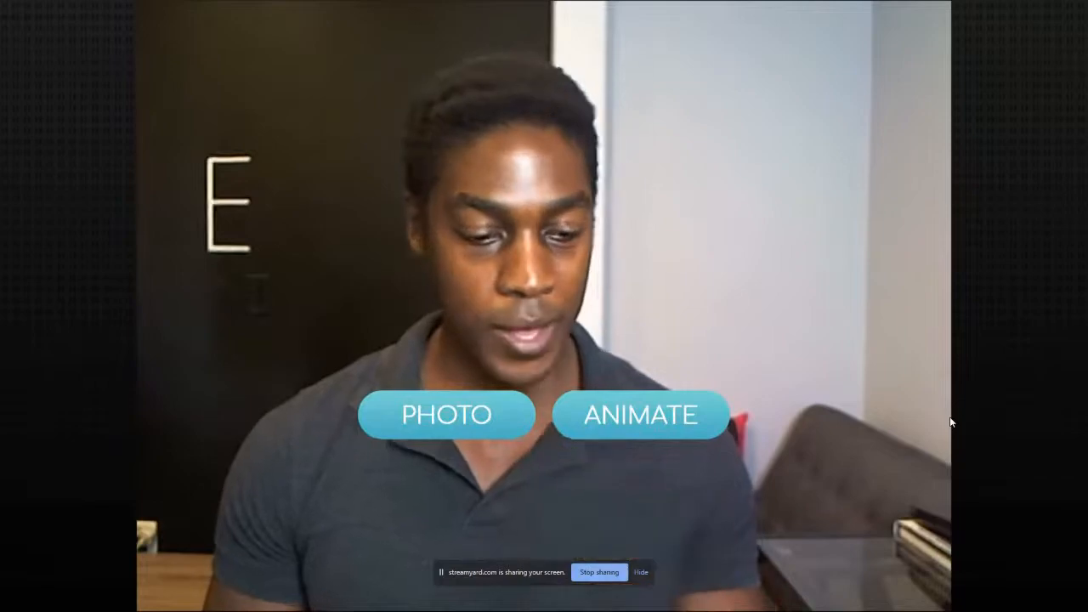
# Show the Edit Custom Buttons options in the miscellaneous settings, and leave them without changes
pyautogui.press('s')
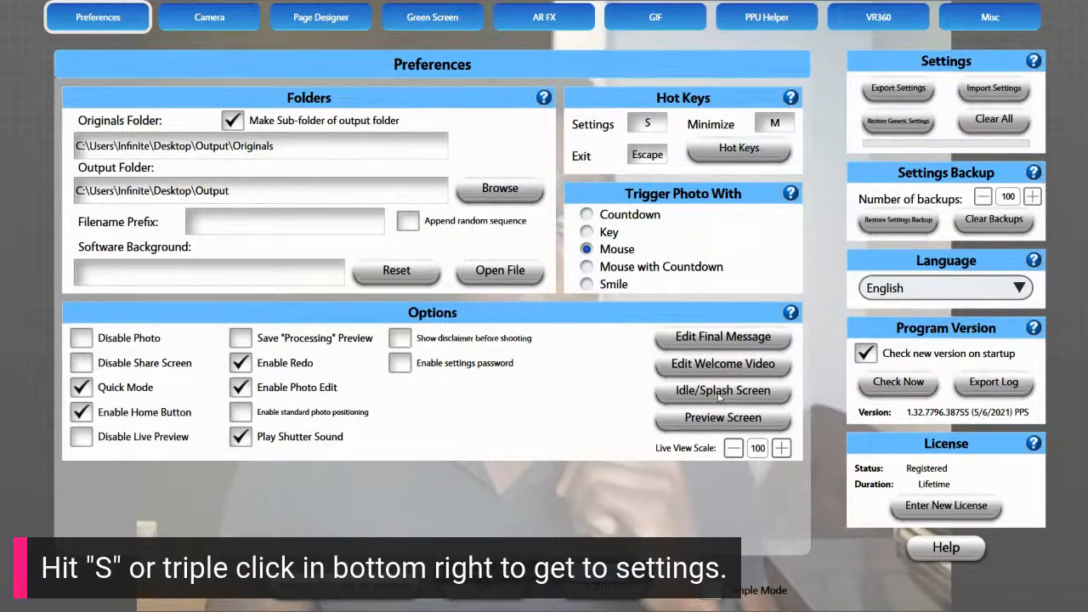
pyautogui.click(1004, 20)
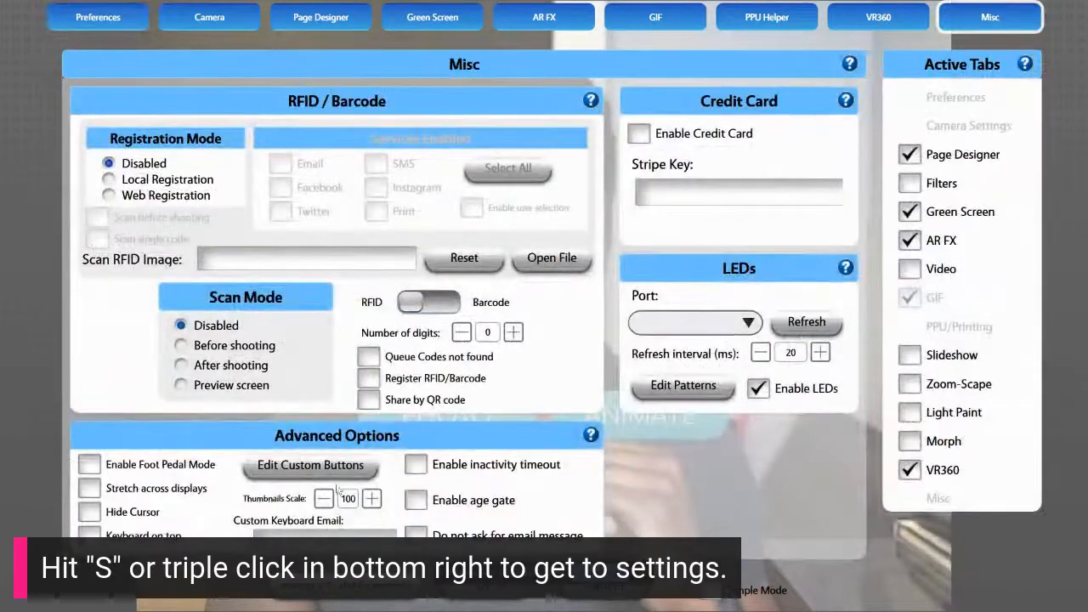
pyautogui.click(302, 468)
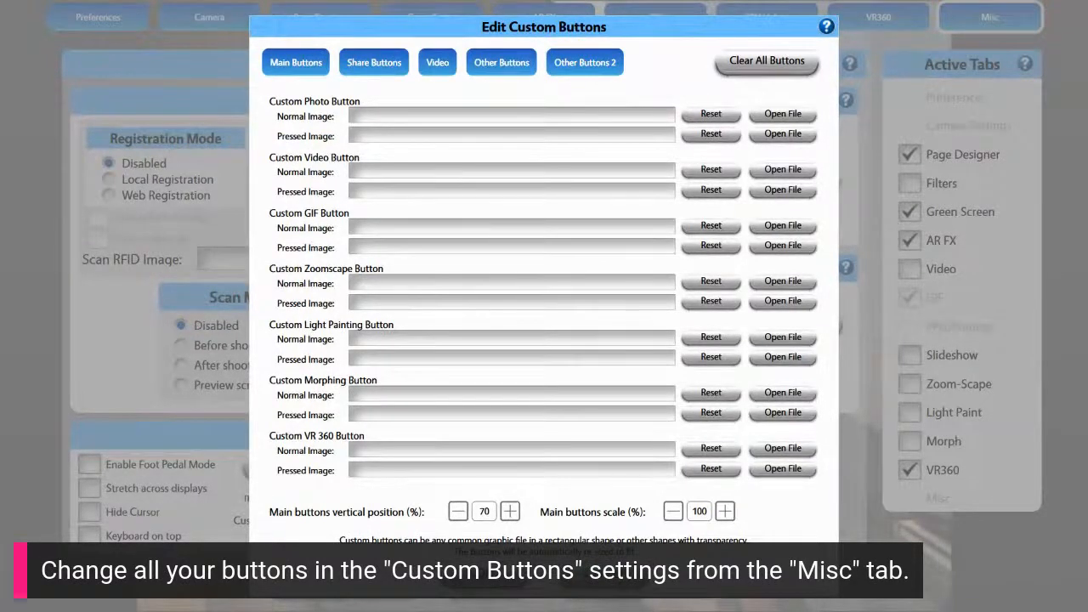
pyautogui.click(604, 579)
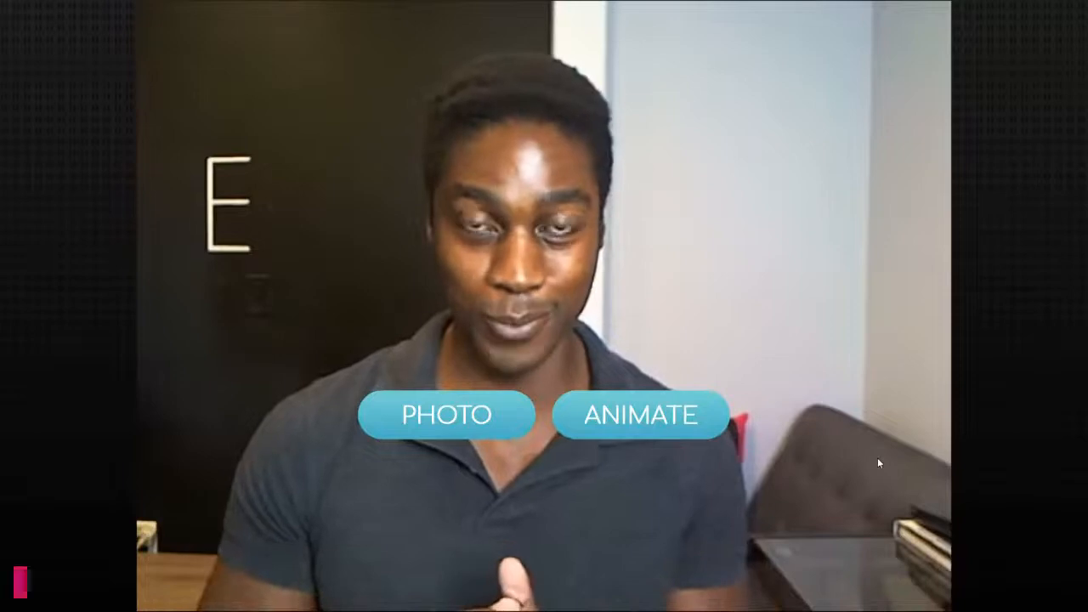
# Import the CyberSpace.pbu settings file with Keep Imported for every category, and save the settings
pyautogui.press('s')
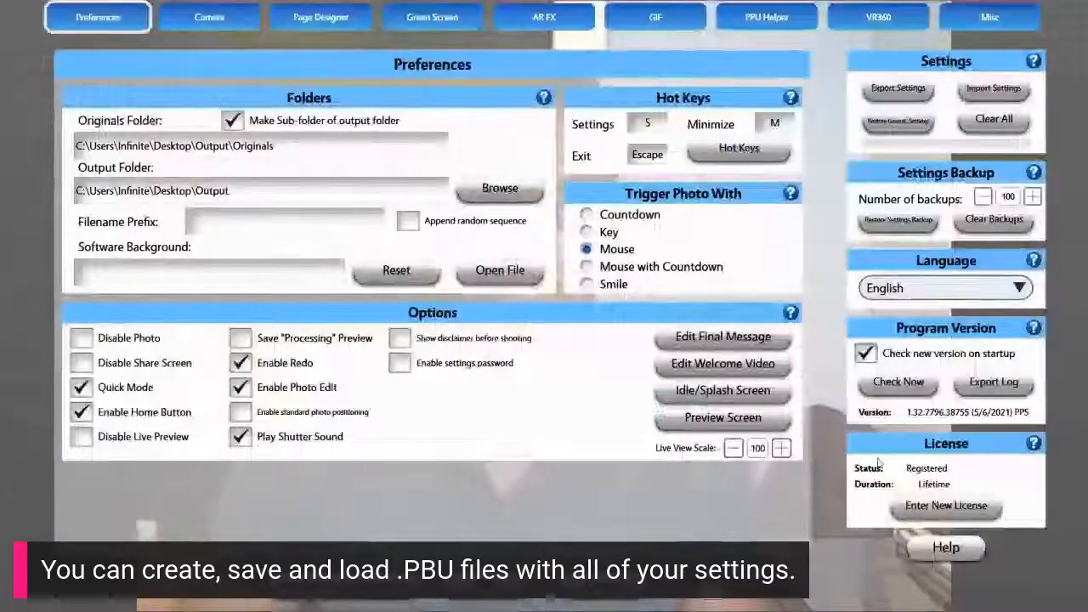
pyautogui.click(992, 89)
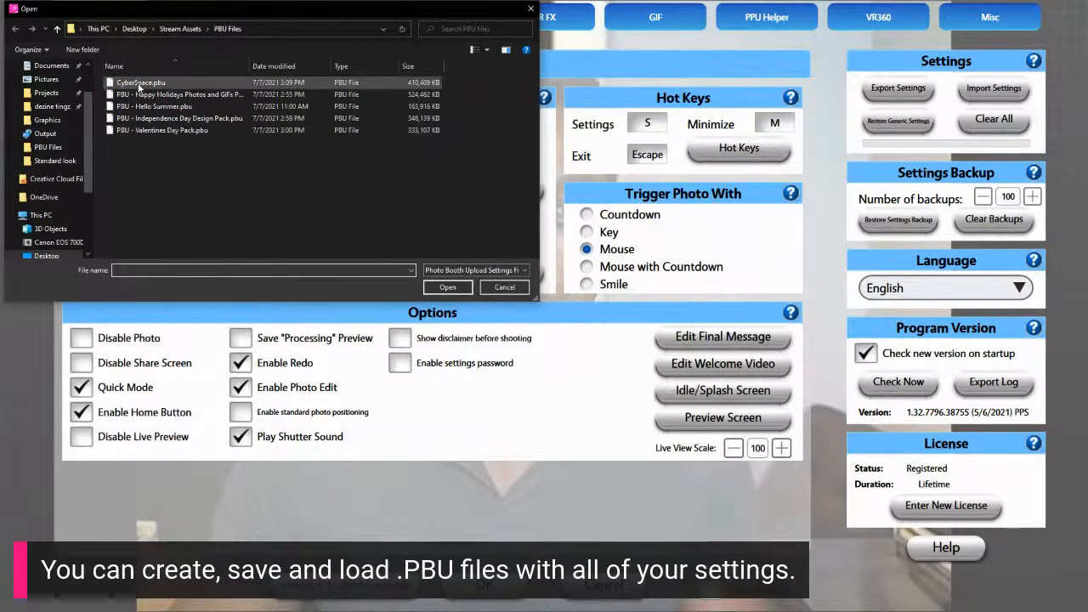
pyautogui.doubleClick(140, 83)
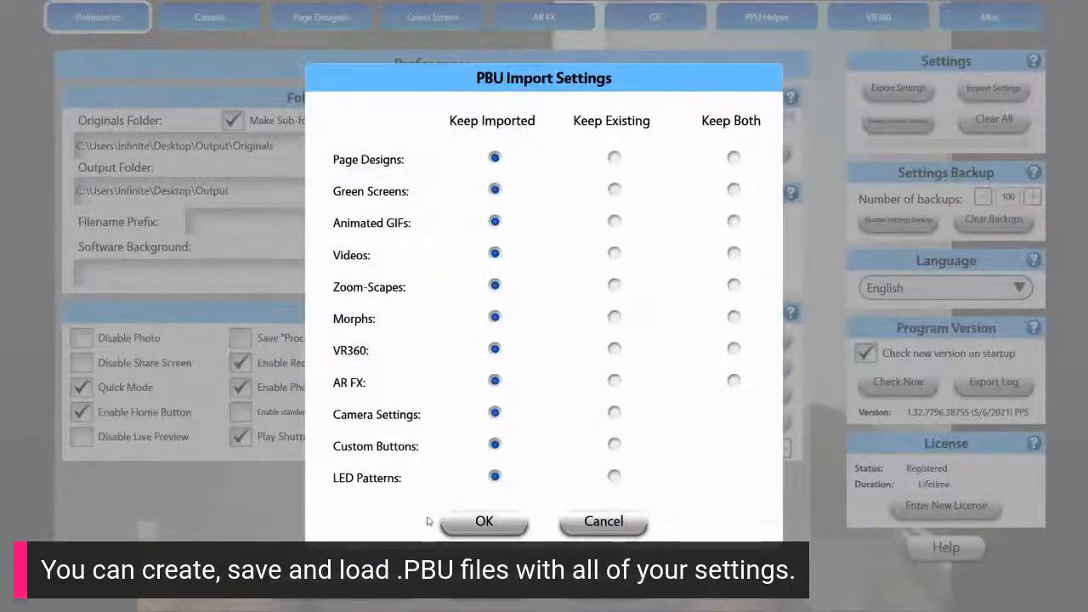
pyautogui.click(482, 523)
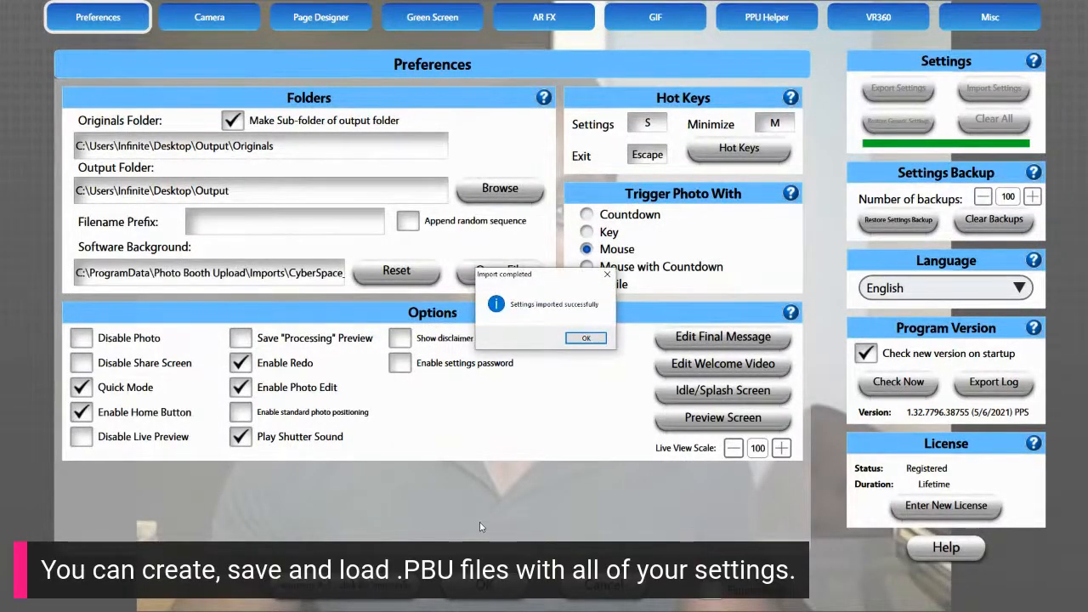
pyautogui.click(586, 339)
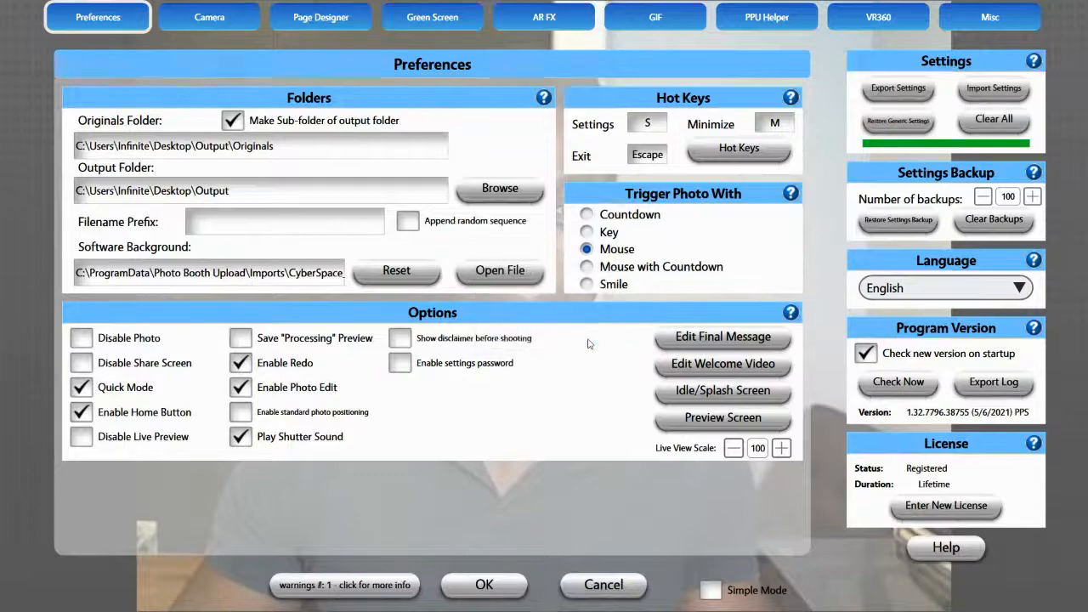
pyautogui.click(475, 596)
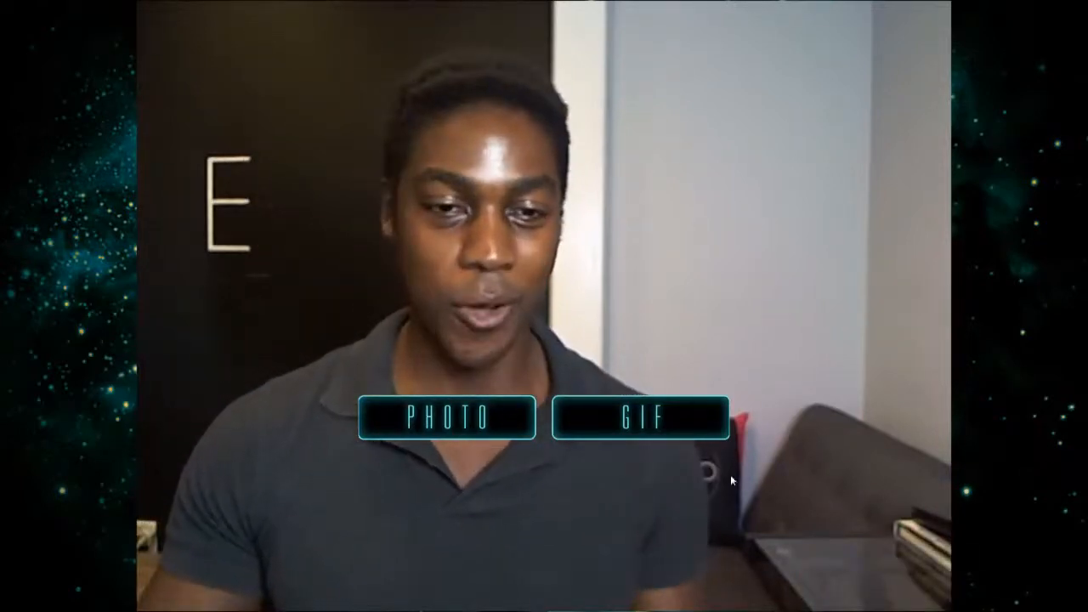
# Start a photo session to show the themed background and home button, and cancel the session
pyautogui.click(446, 417)
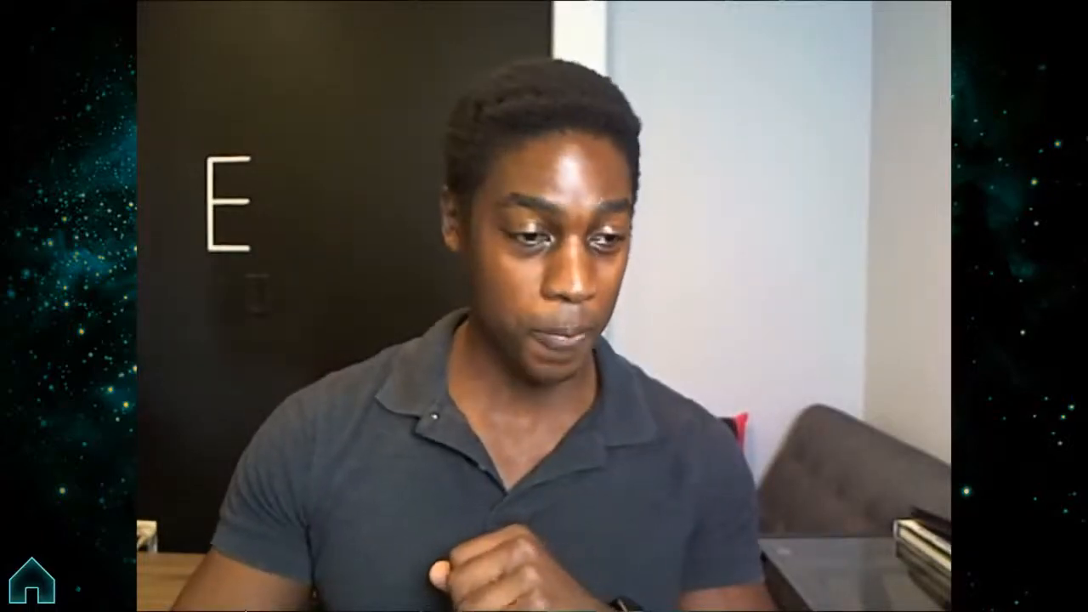
pyautogui.click(51, 559)
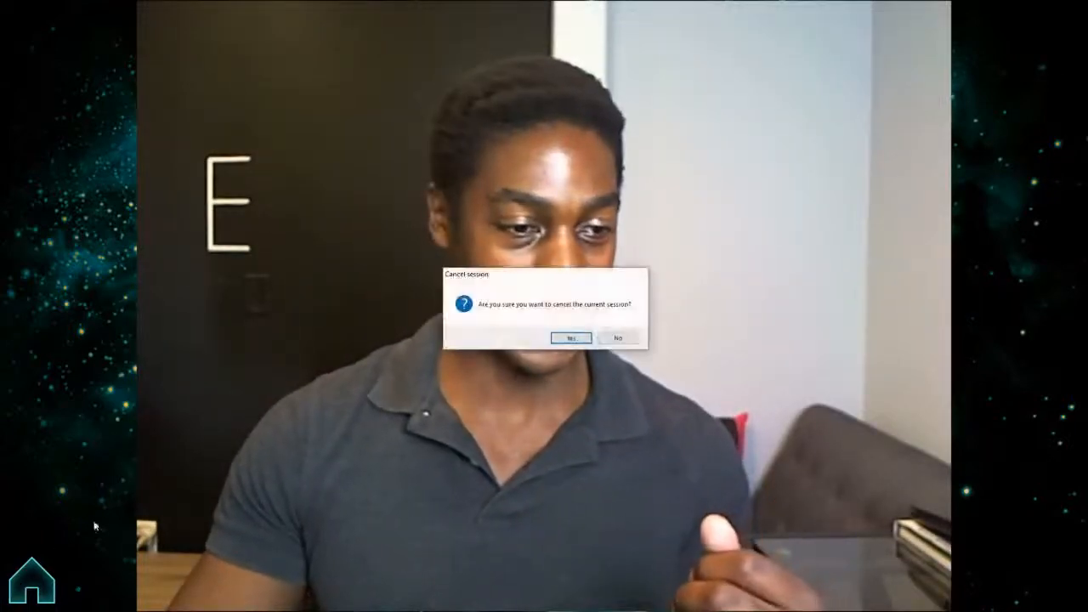
pyautogui.click(568, 337)
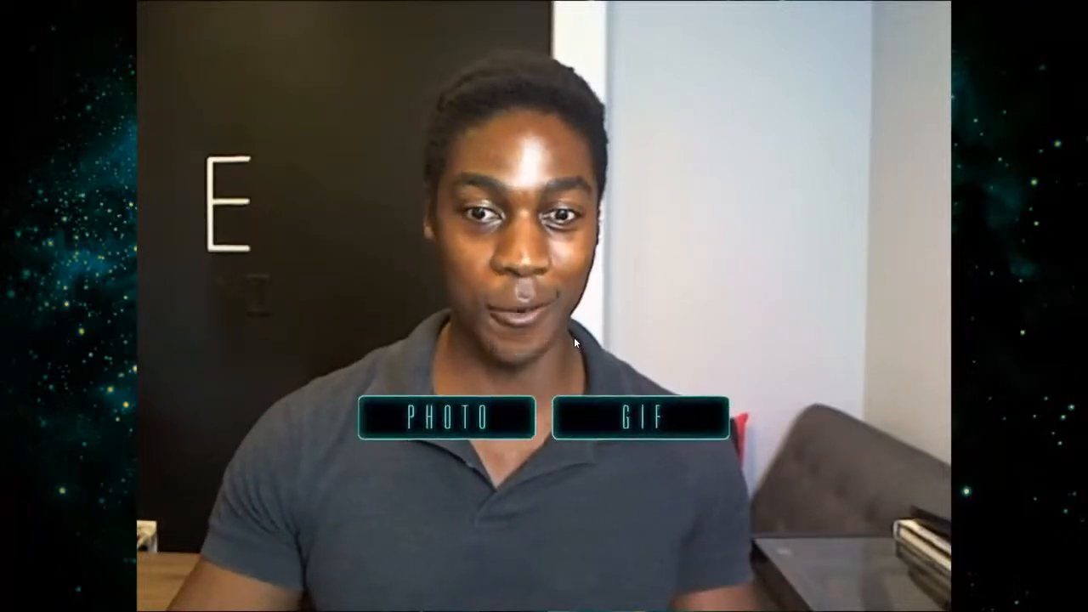
# Review the imported page layouts, animated GIF and VR 360 designs in the settings, and close them without saving
pyautogui.press('s')
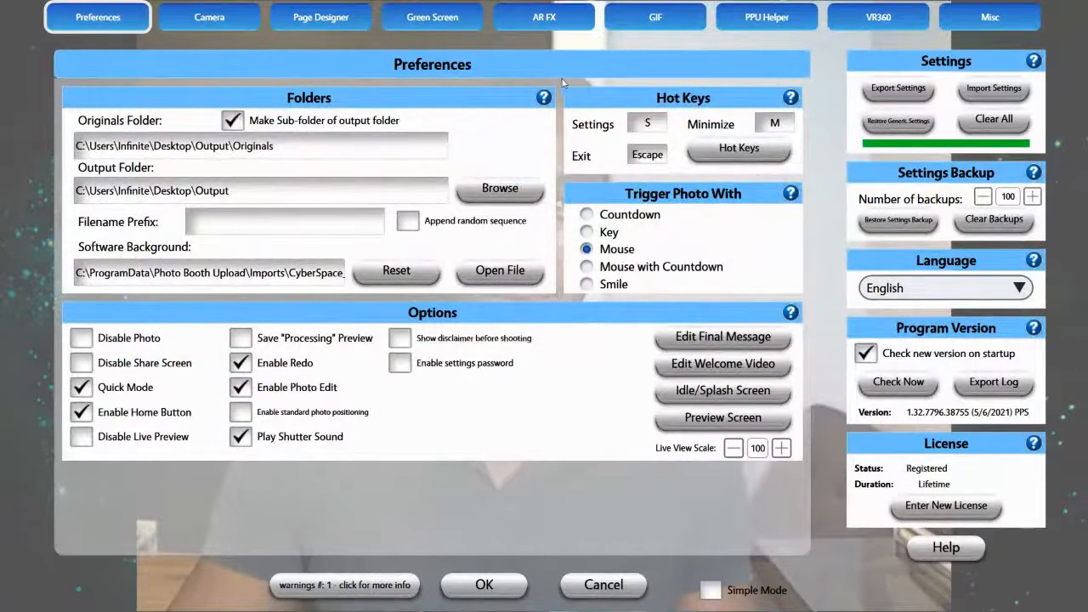
pyautogui.click(302, 17)
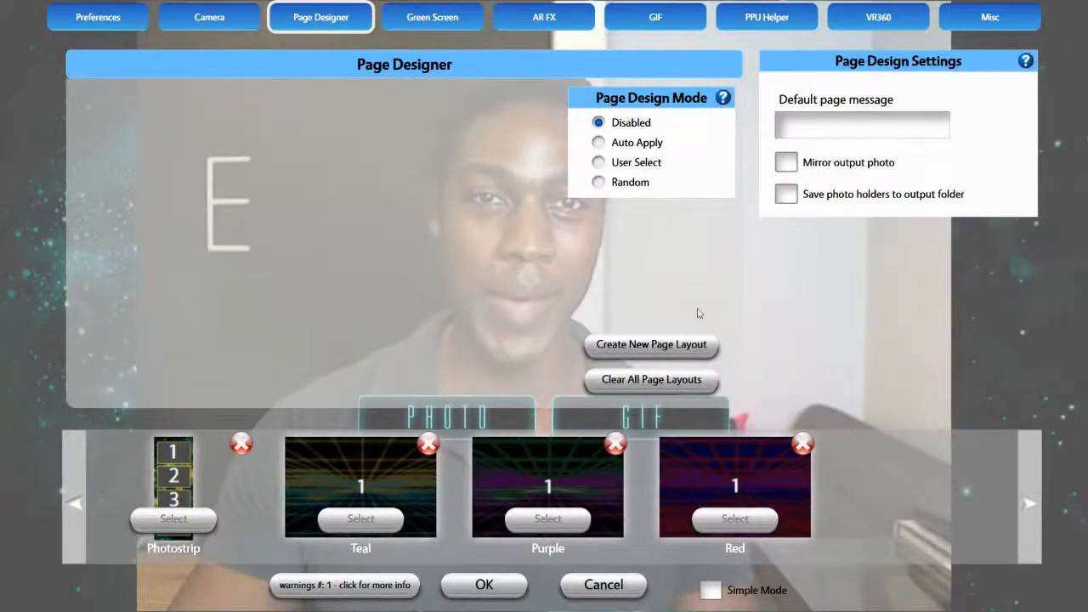
pyautogui.click(703, 22)
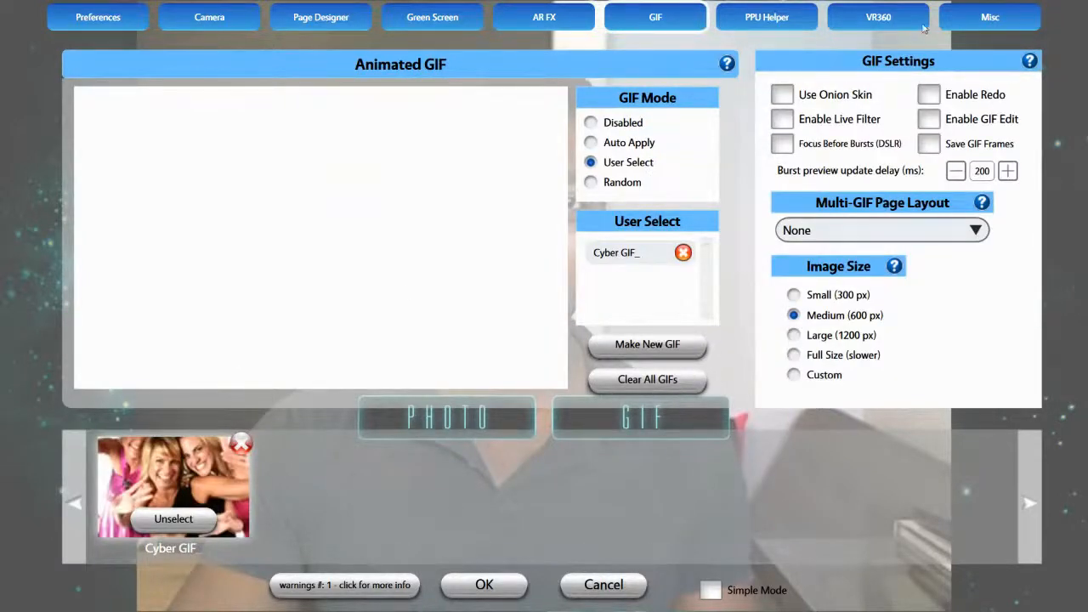
pyautogui.click(907, 19)
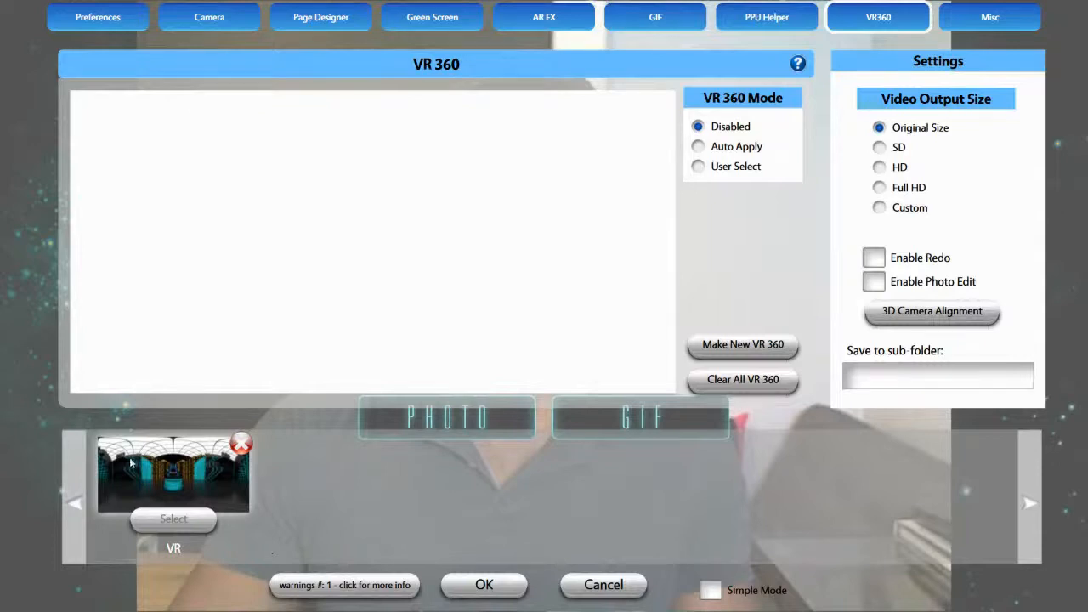
pyautogui.click(623, 585)
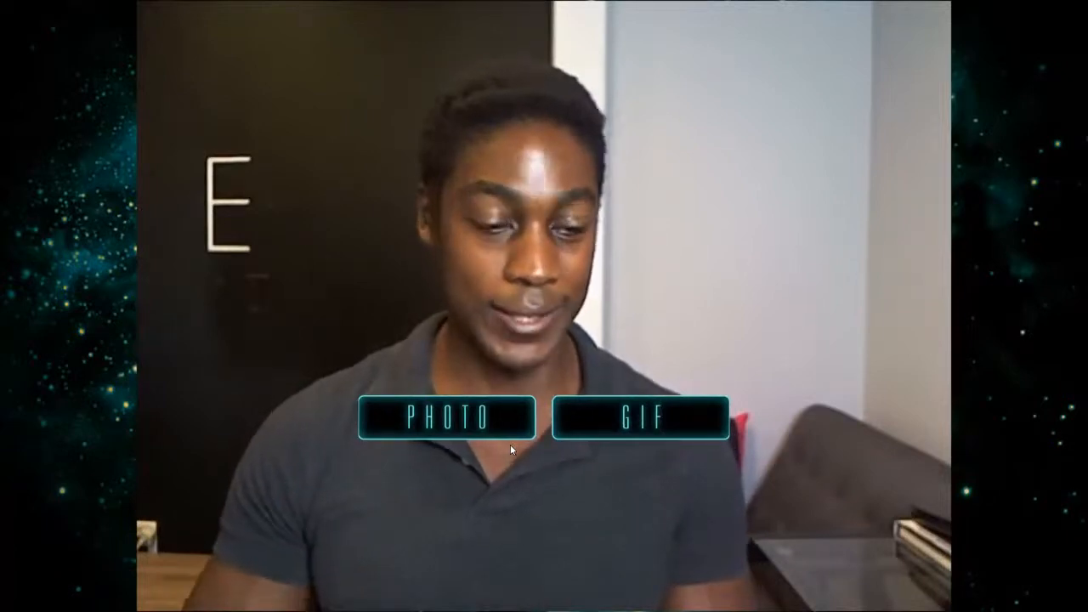
# Review the imported custom button images for the main, share, video and other buttons, and leave the dialog without changes
pyautogui.press('s')
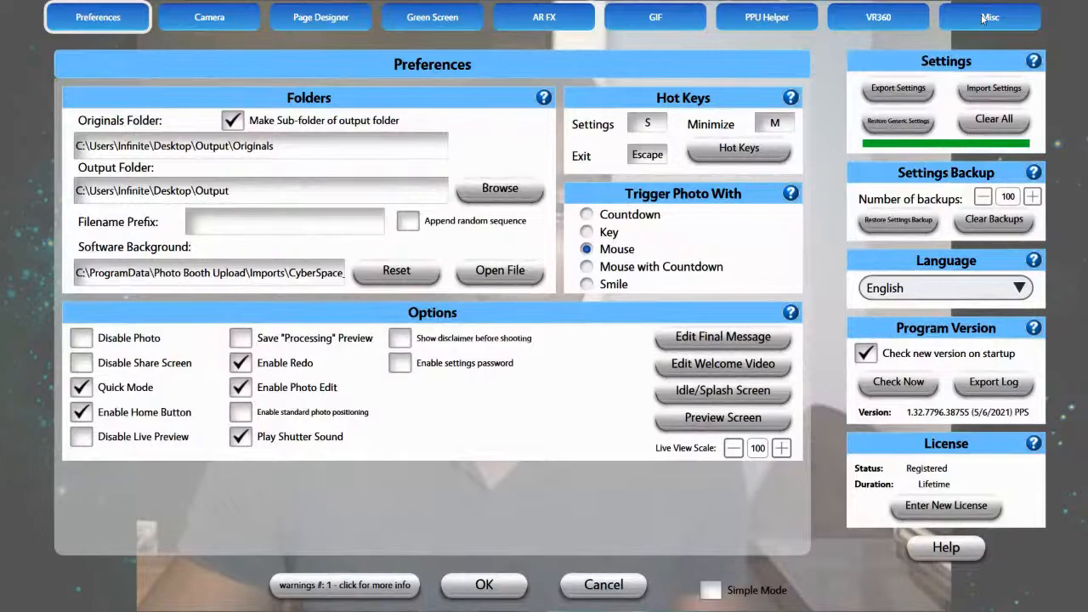
pyautogui.click(986, 17)
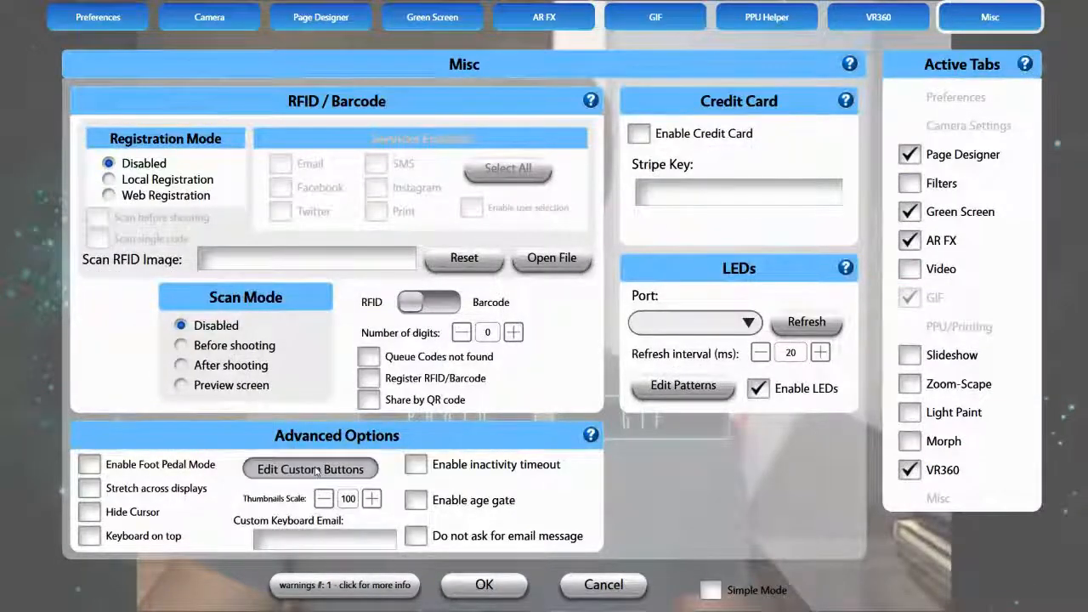
pyautogui.click(310, 466)
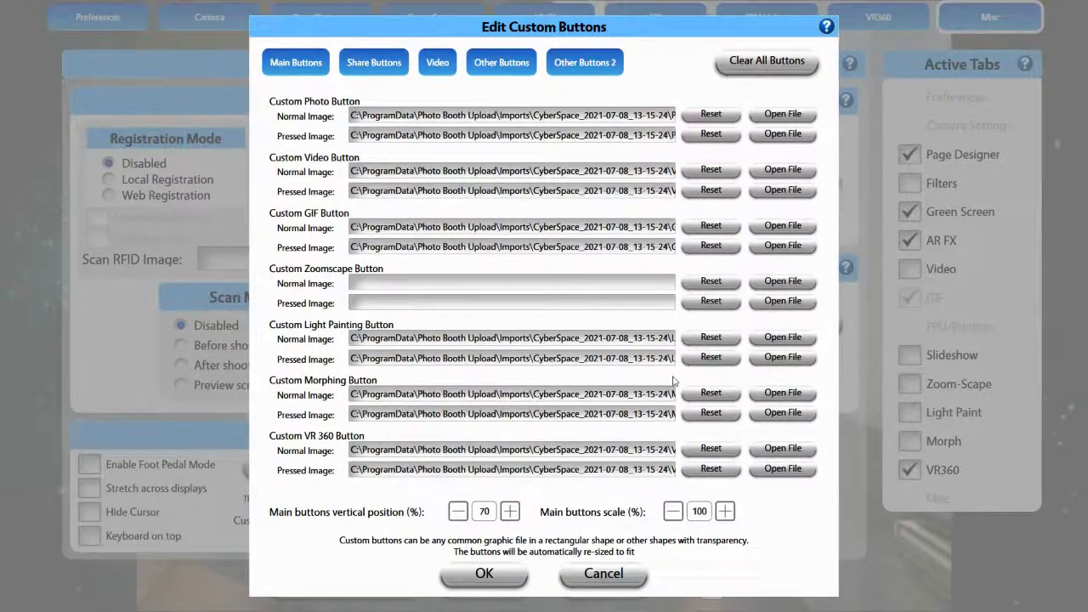
pyautogui.click(361, 61)
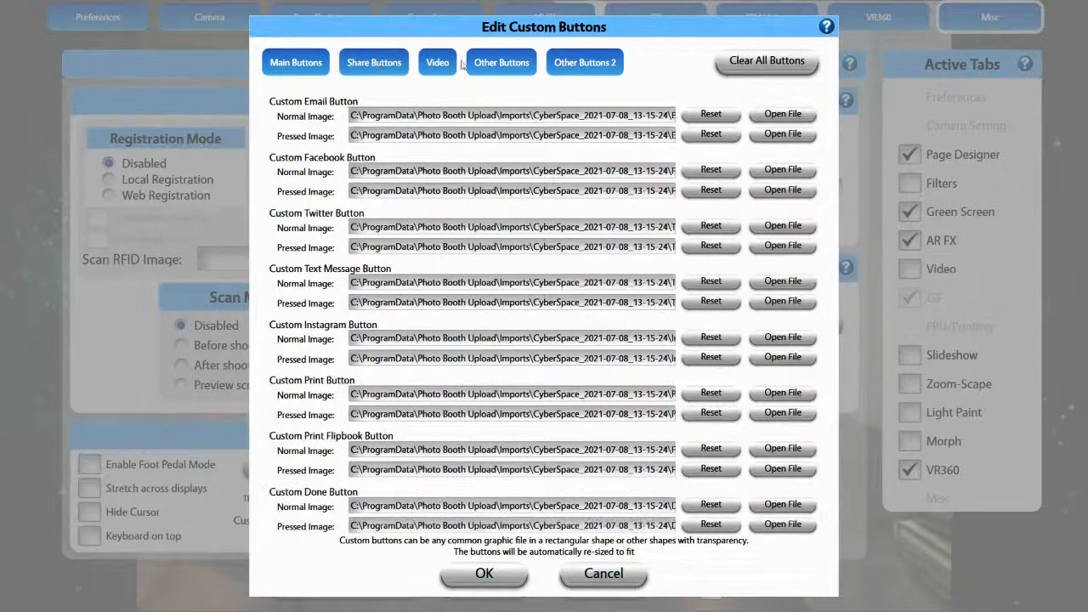
pyautogui.click(493, 63)
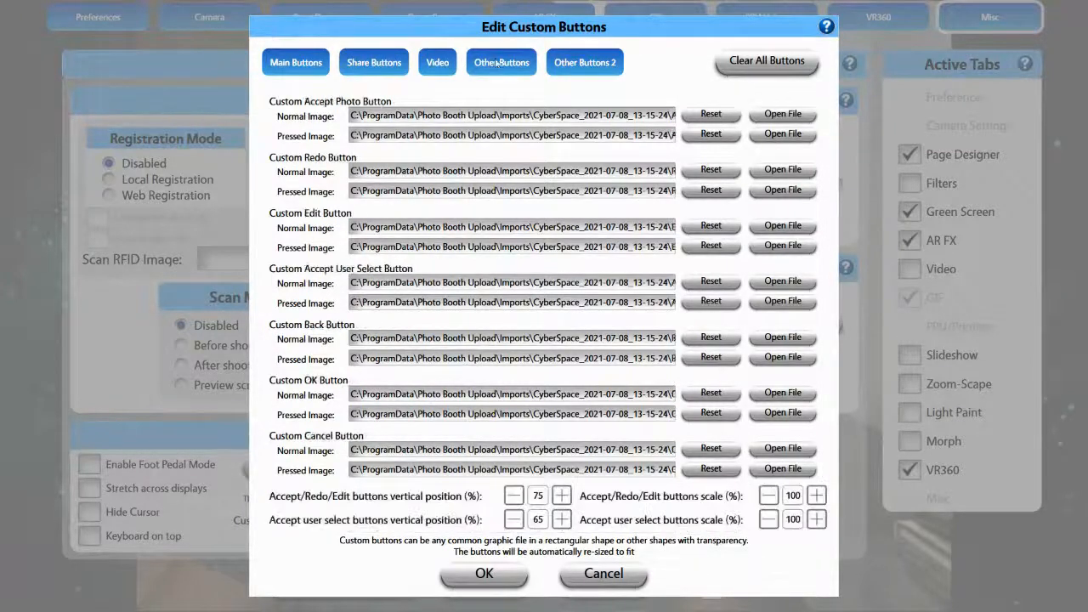
pyautogui.click(430, 65)
pyautogui.click(384, 63)
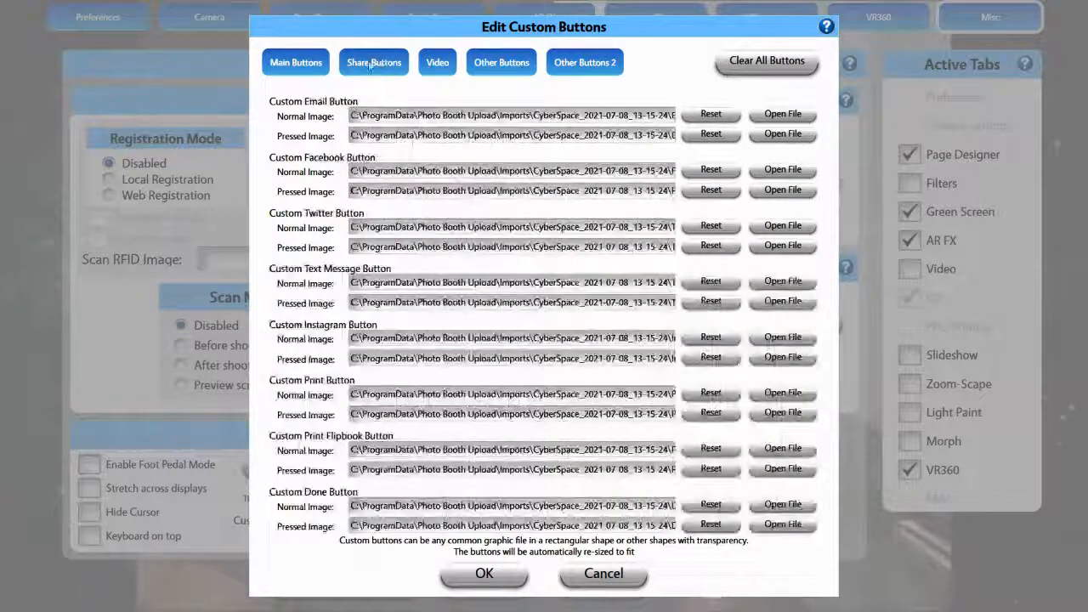
pyautogui.click(313, 64)
pyautogui.click(504, 63)
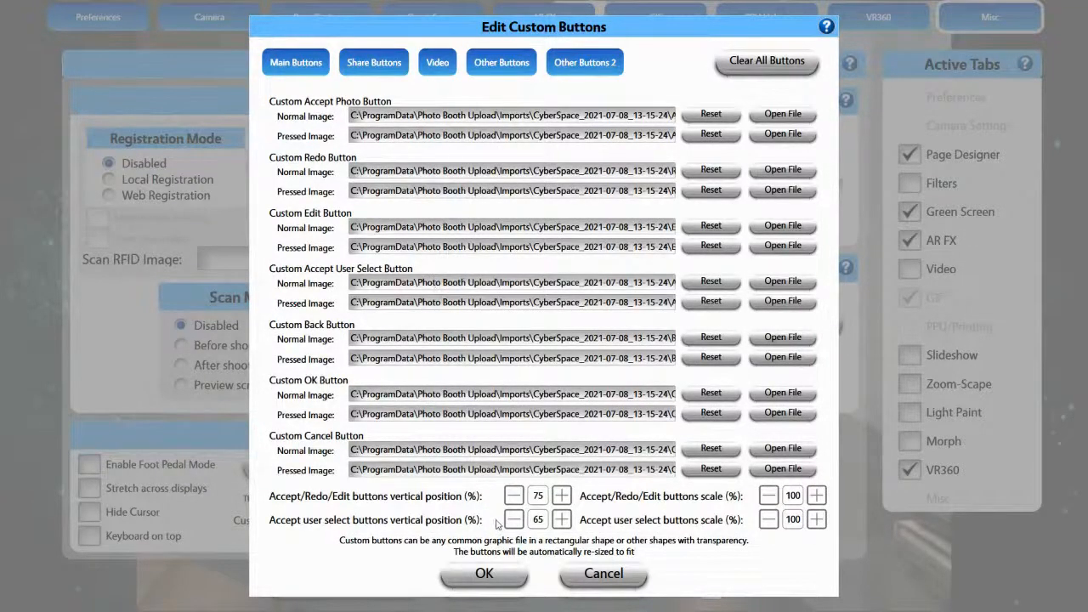
pyautogui.click(604, 574)
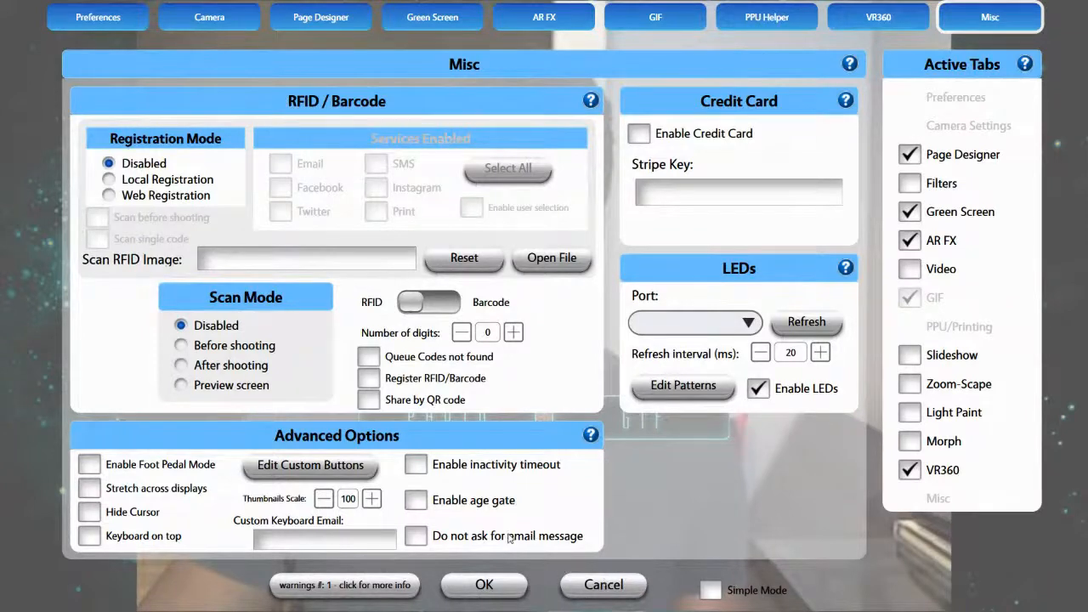
# Show how to choose a Software Background image by browsing the imported CyberSpace files, and exit the settings without changes
pyautogui.click(125, 16)
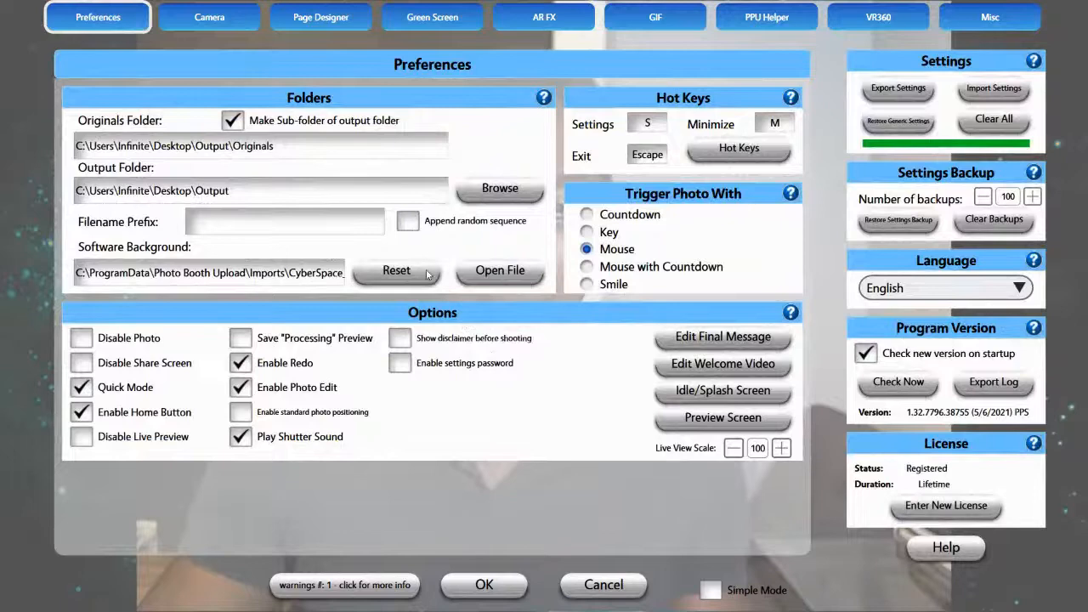
pyautogui.click(498, 272)
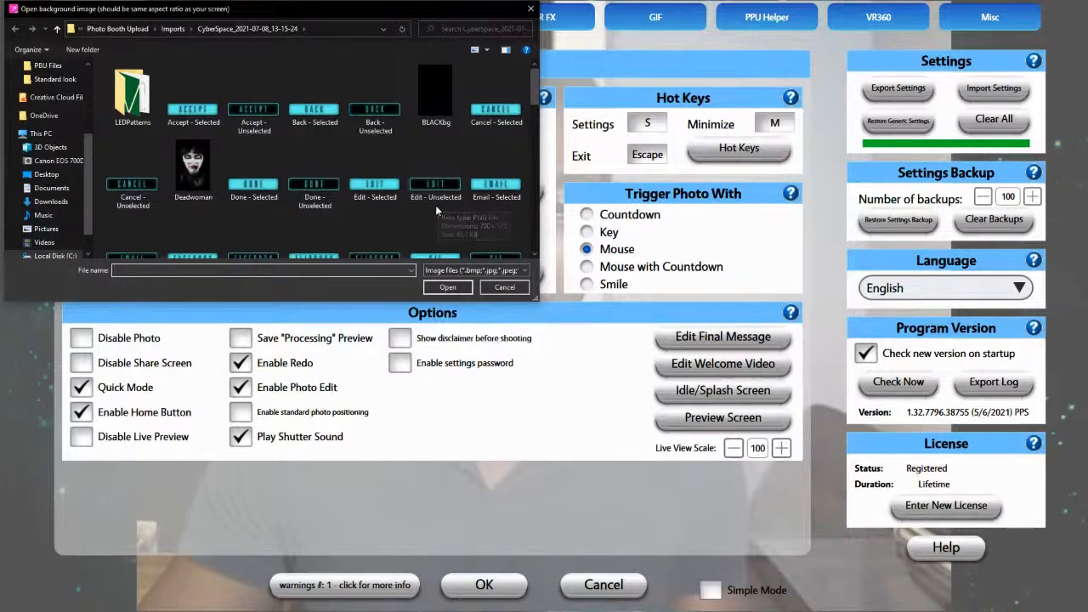
pyautogui.scroll(-5, 435, 205)
pyautogui.scroll(-2, 435, 212)
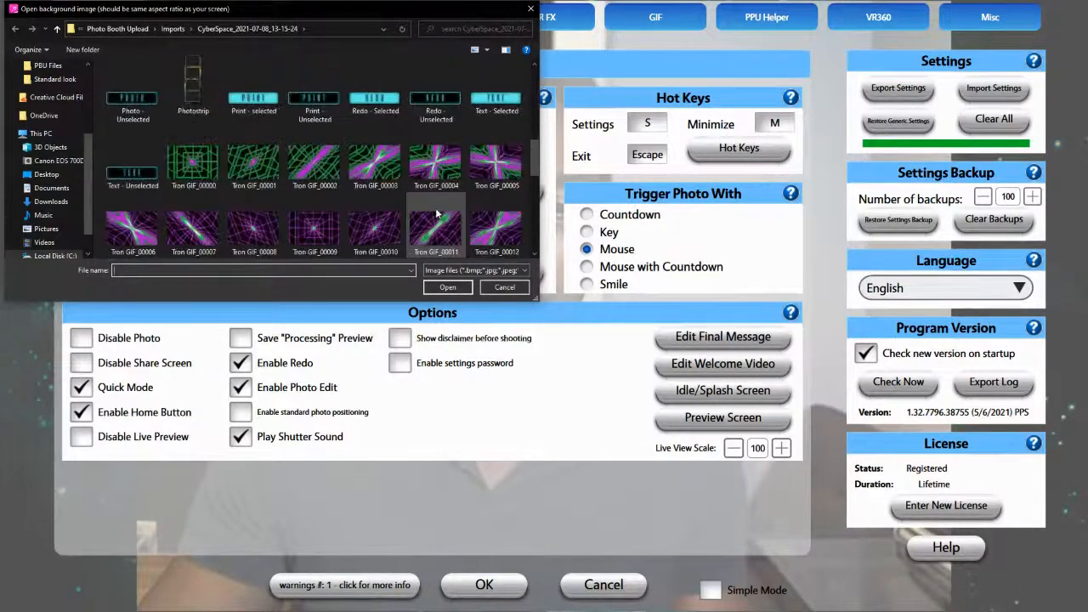
pyautogui.scroll(8, 436, 213)
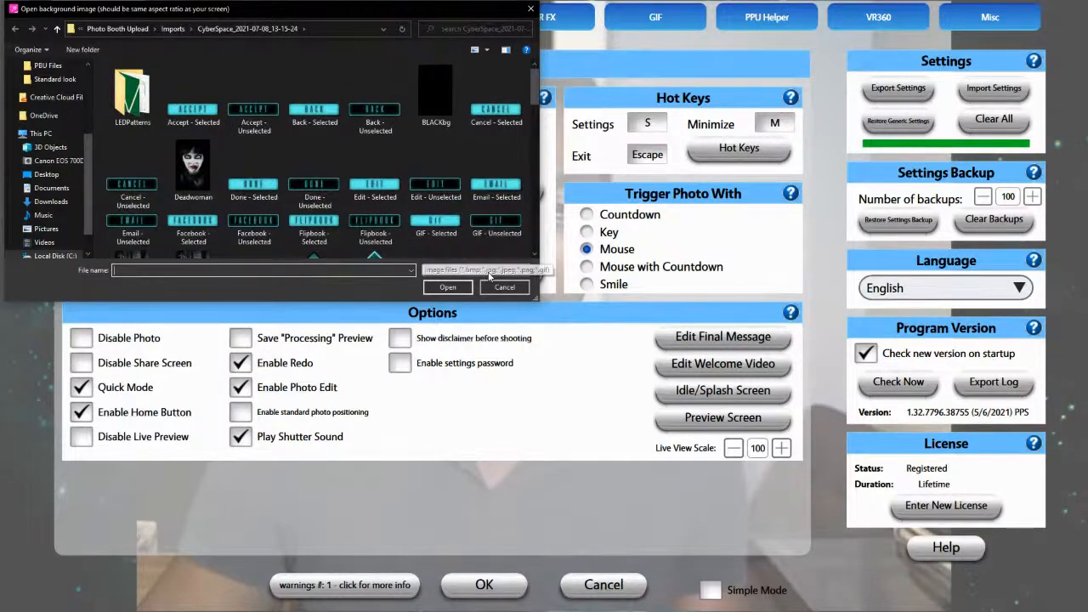
pyautogui.click(510, 289)
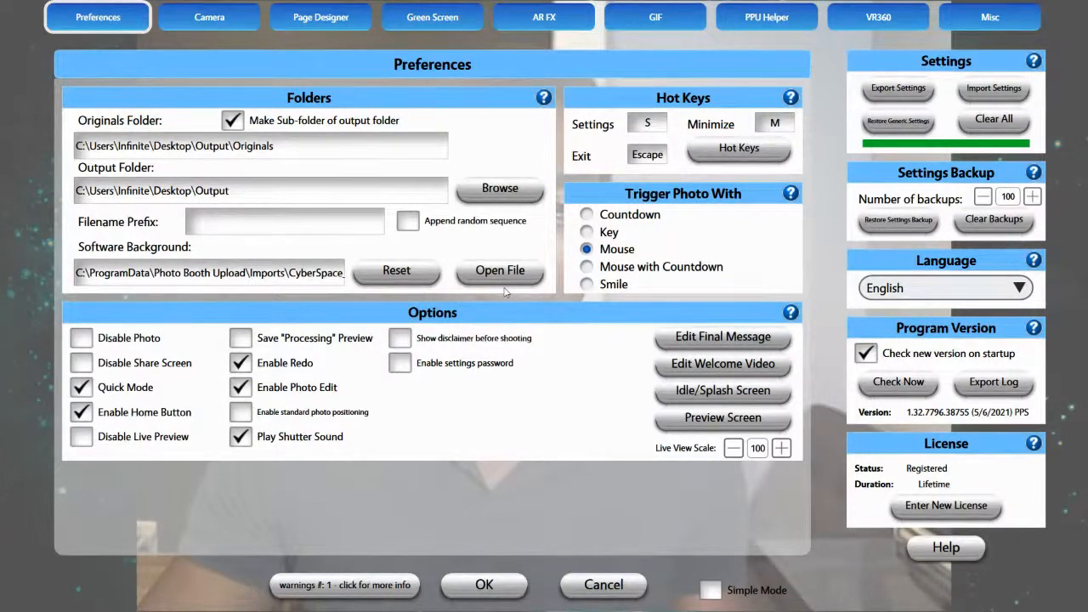
pyautogui.click(633, 581)
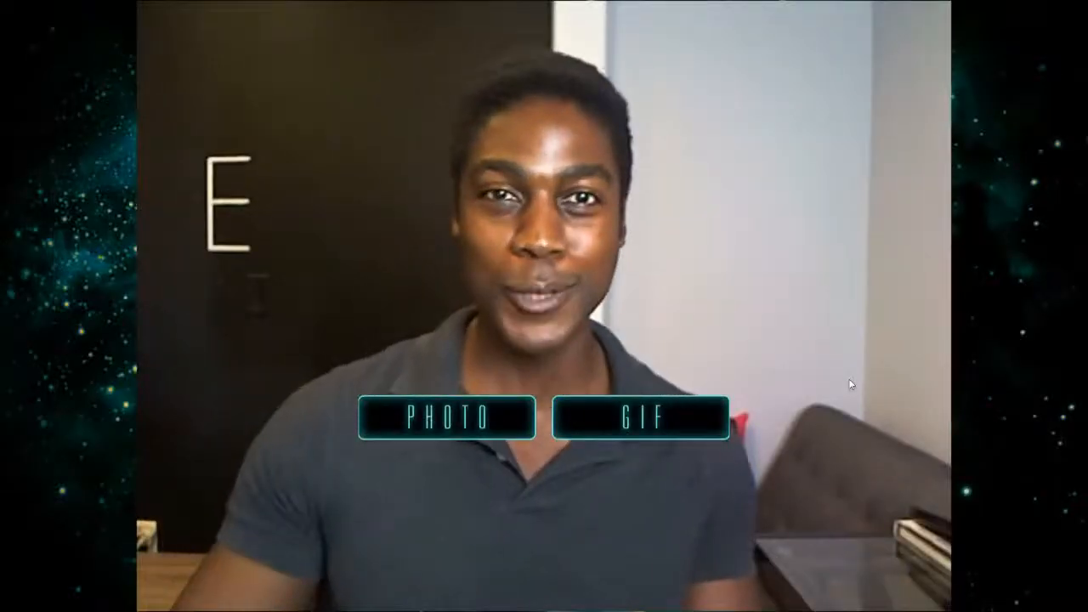
# Import the PBU - Happy Holidays Photos and GIFs settings file with Keep Imported for every category, and save the settings
pyautogui.press('s')
pyautogui.click(975, 92)
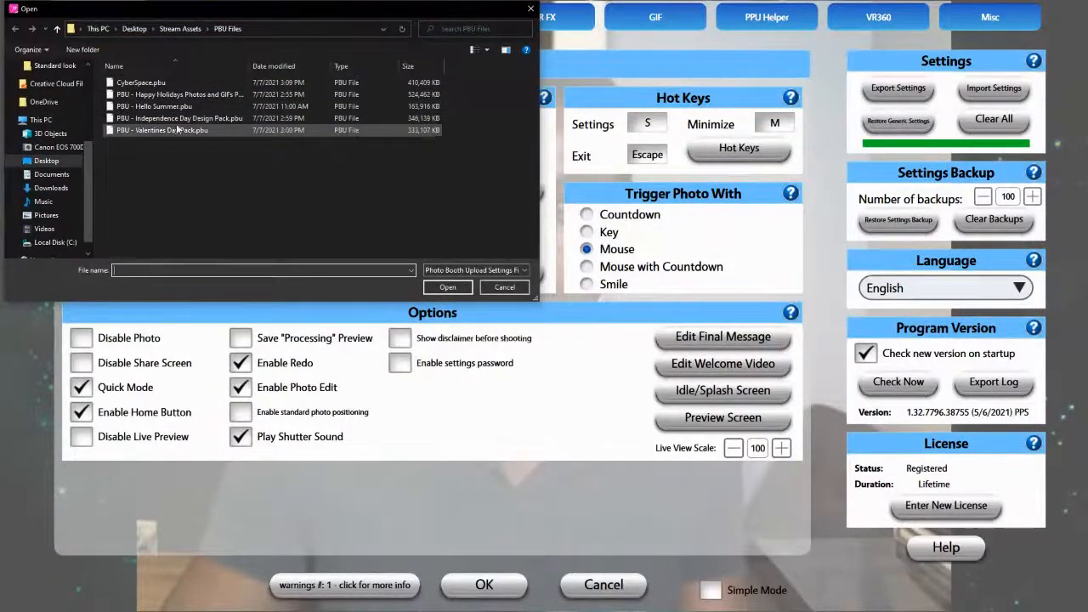
pyautogui.doubleClick(162, 94)
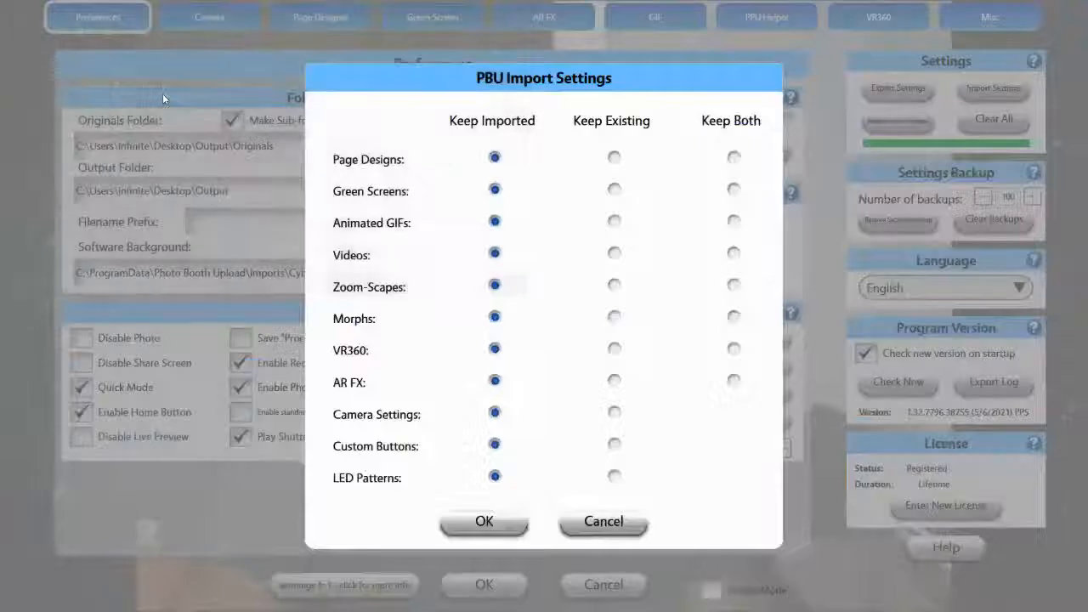
pyautogui.click(484, 525)
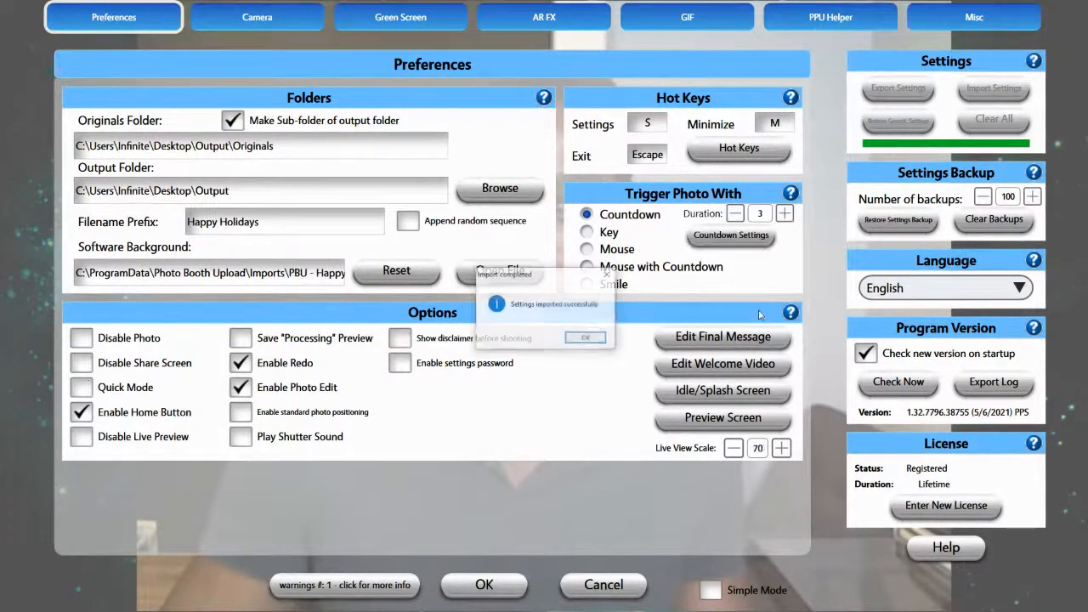
pyautogui.click(587, 338)
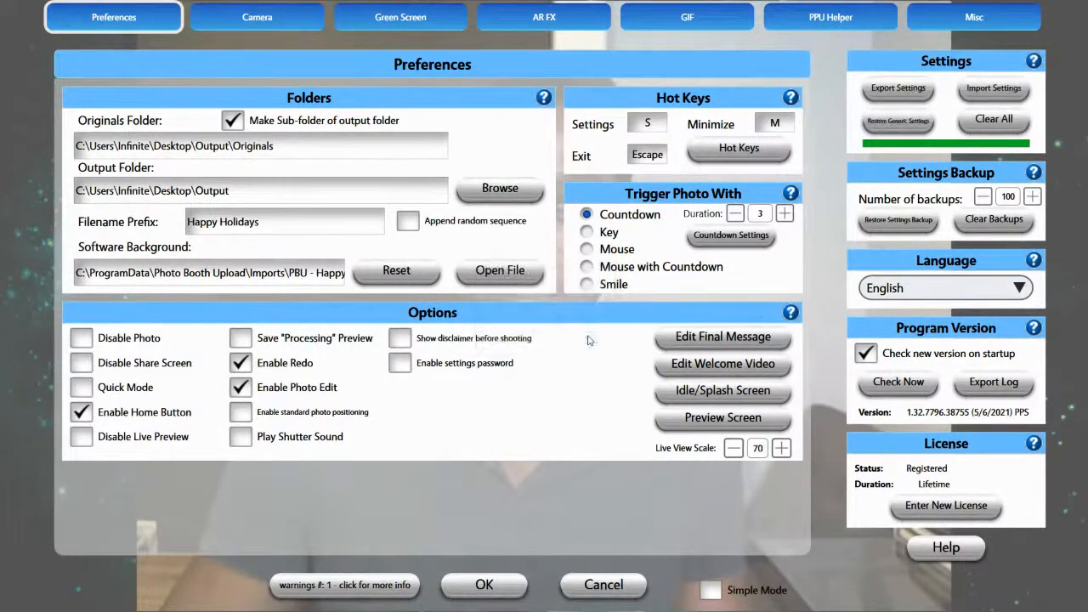
pyautogui.click(510, 584)
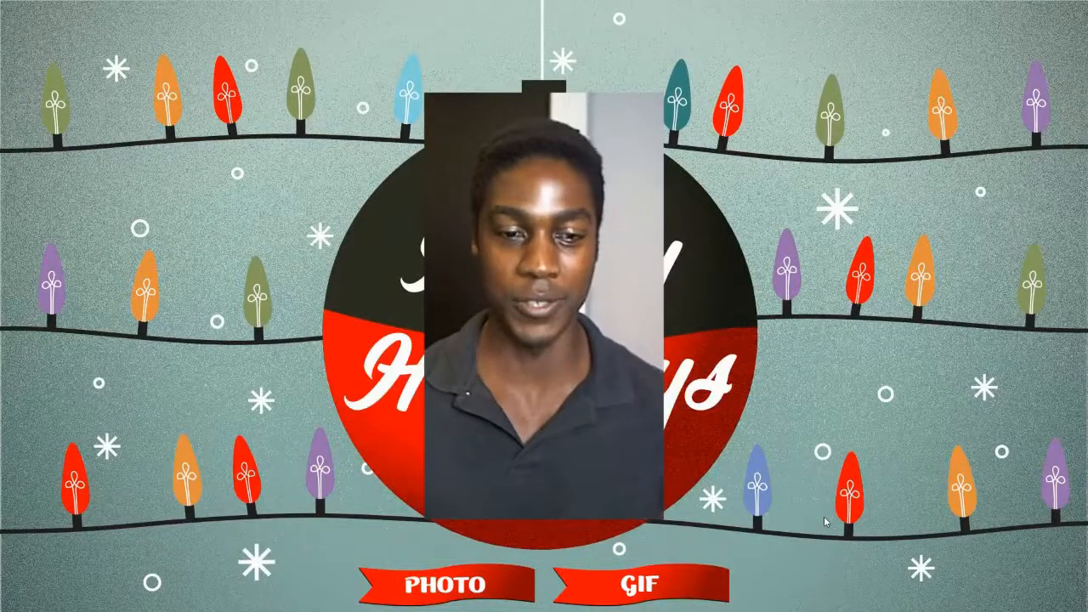
# Start a photo session to show the holiday-themed background choices, and cancel the session
pyautogui.click(464, 572)
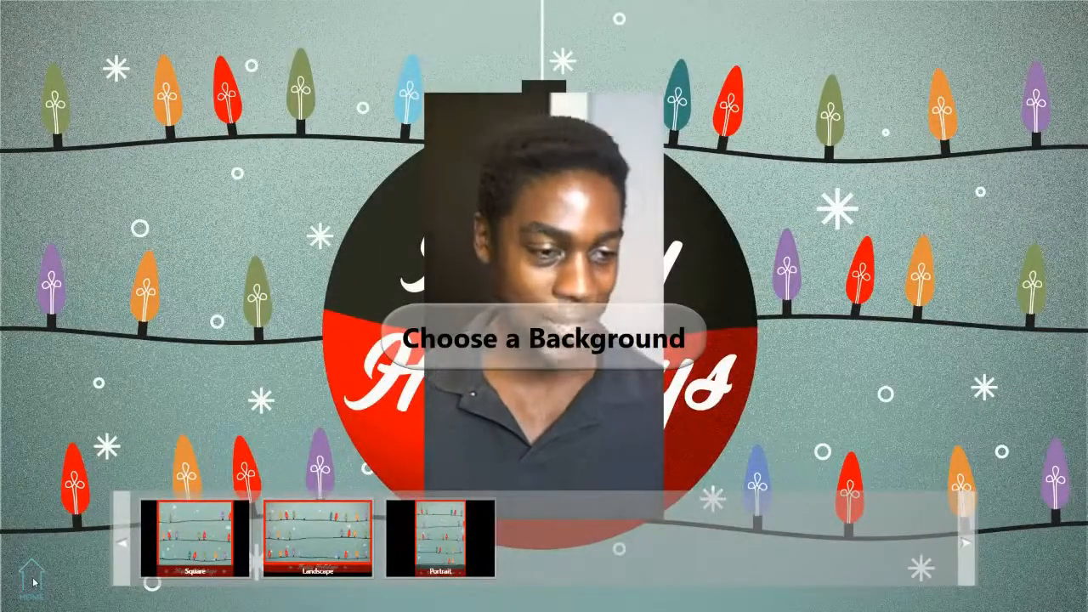
pyautogui.click(31, 578)
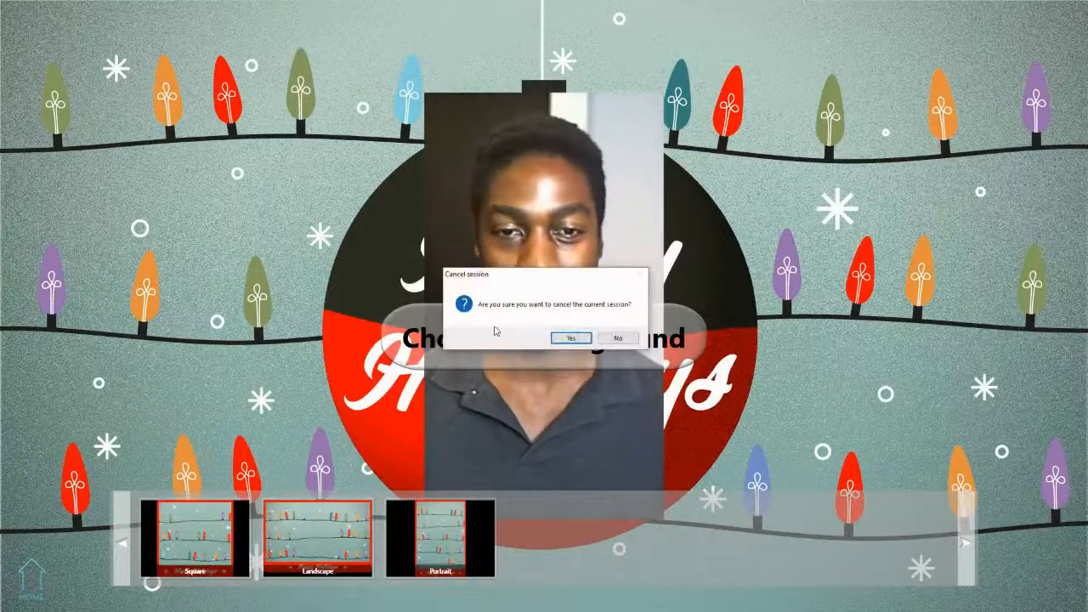
pyautogui.click(571, 339)
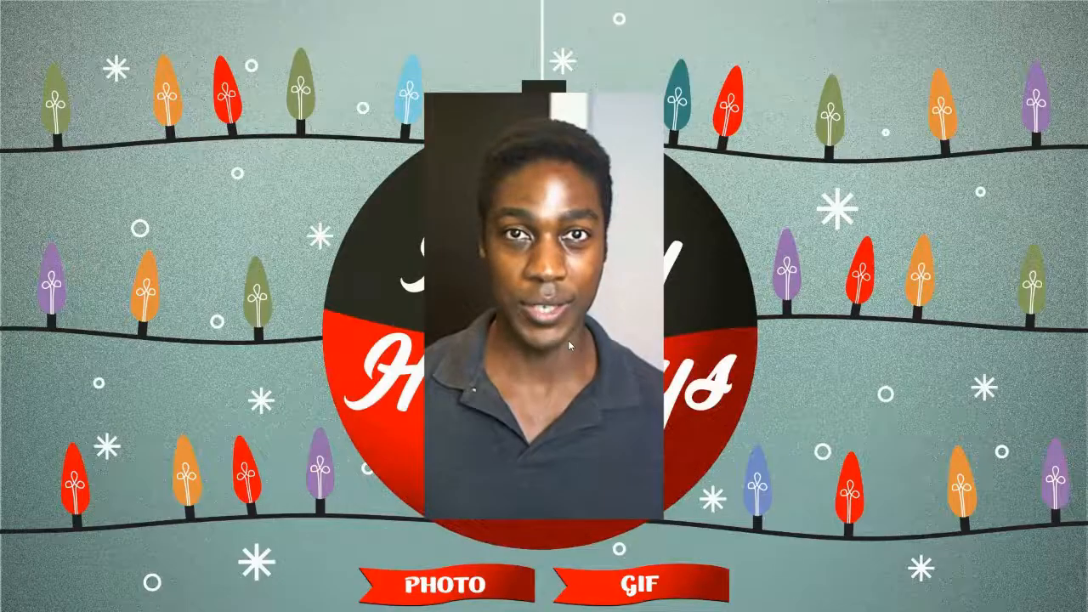
# Import the PBU - Independence Day Design Pack.pbu file, keeping the imported settings, and save them
pyautogui.press('s')
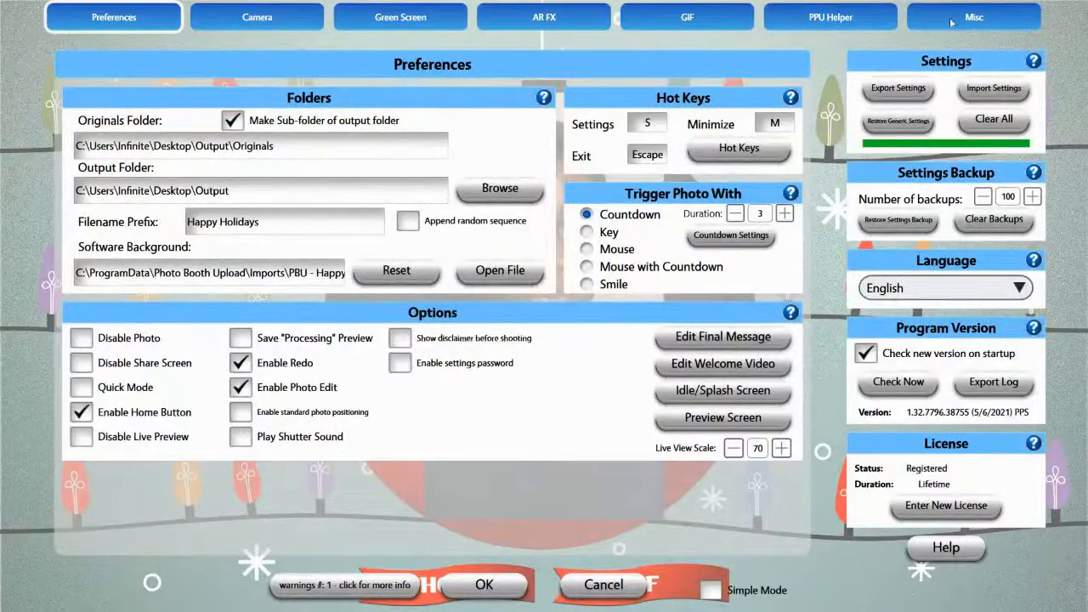
pyautogui.click(1000, 99)
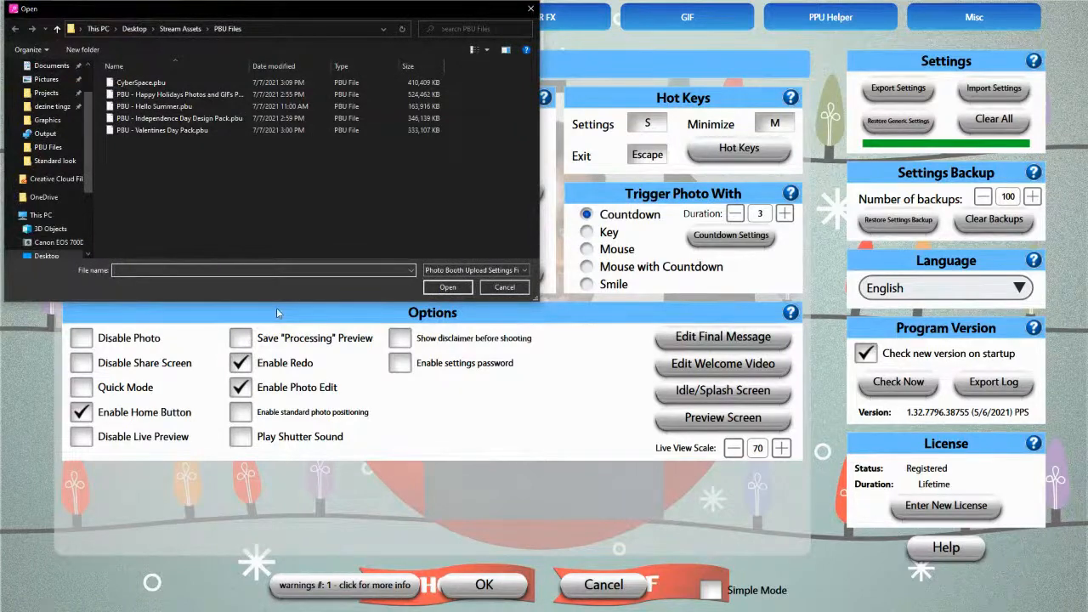
pyautogui.click(162, 120)
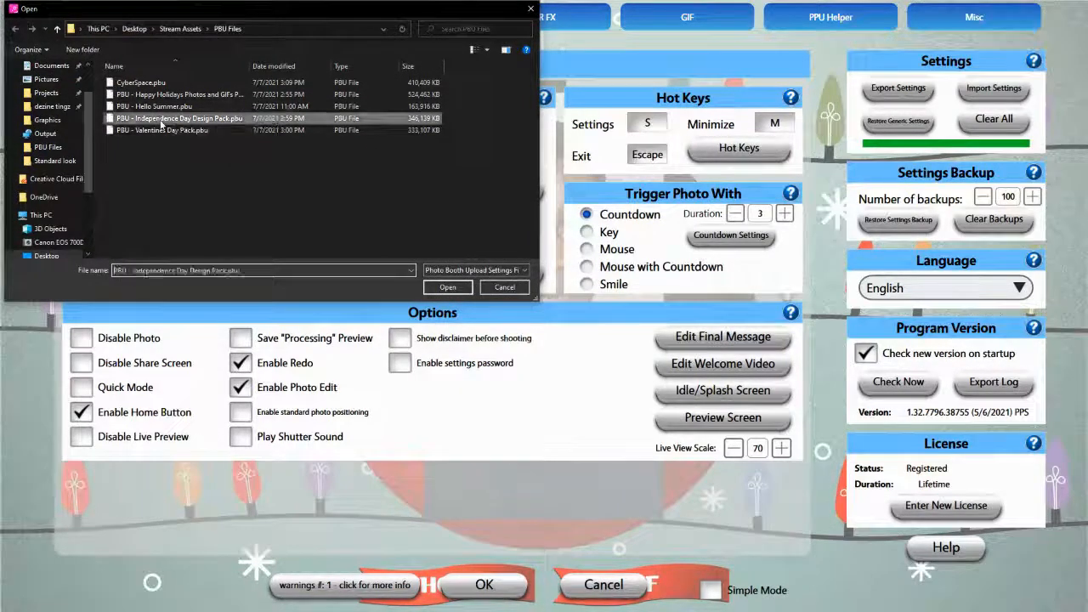
pyautogui.doubleClick(162, 121)
pyautogui.click(484, 522)
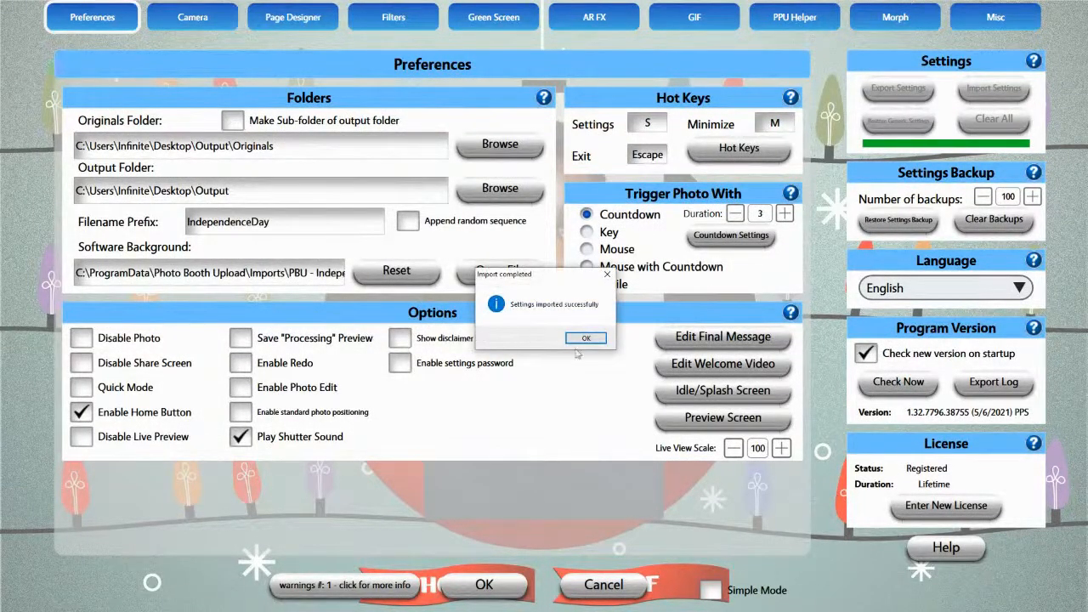
pyautogui.click(586, 338)
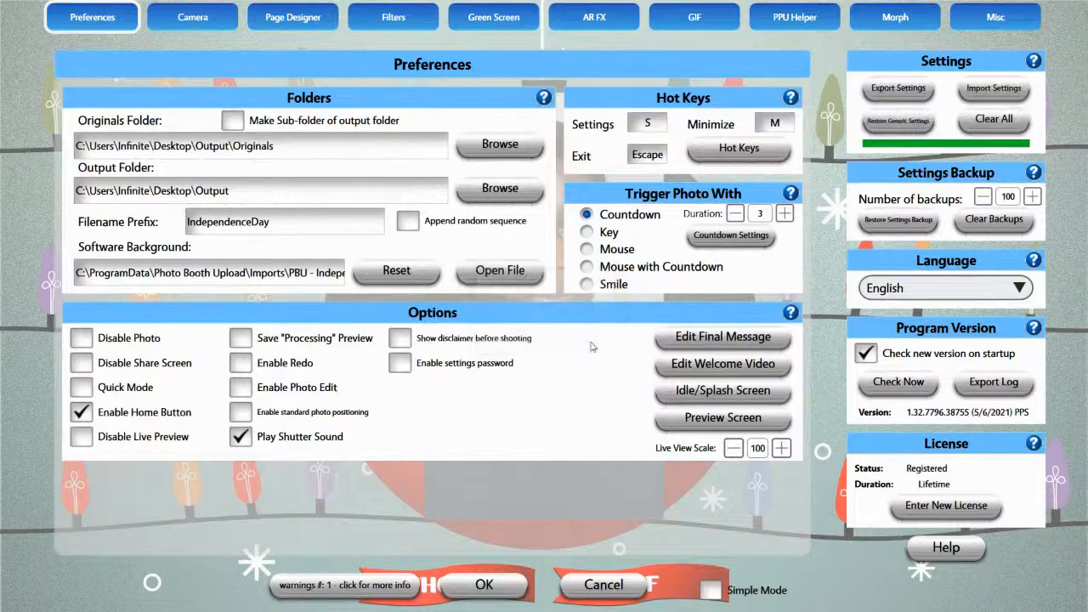
pyautogui.click(482, 585)
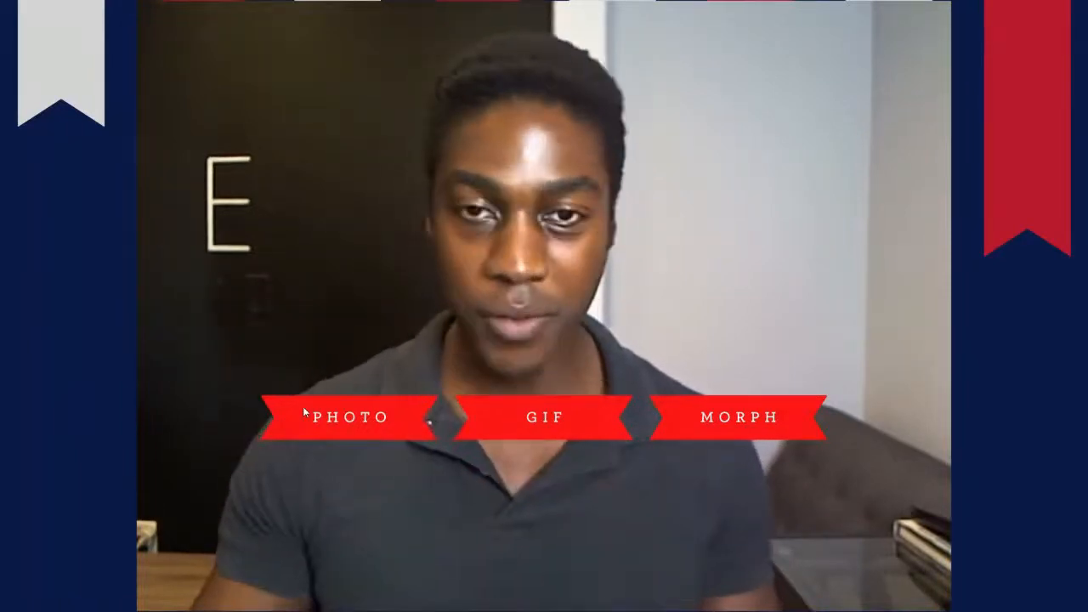
# Review the imported Independence Day custom button images, and exit the dialog and settings without changes
pyautogui.press('s')
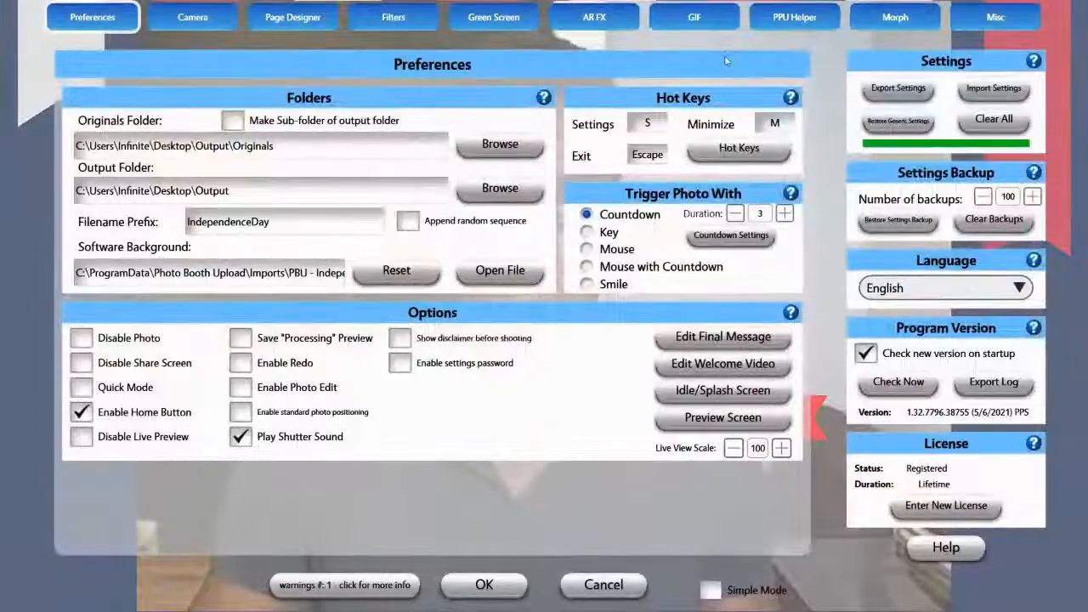
pyautogui.click(969, 22)
pyautogui.click(287, 469)
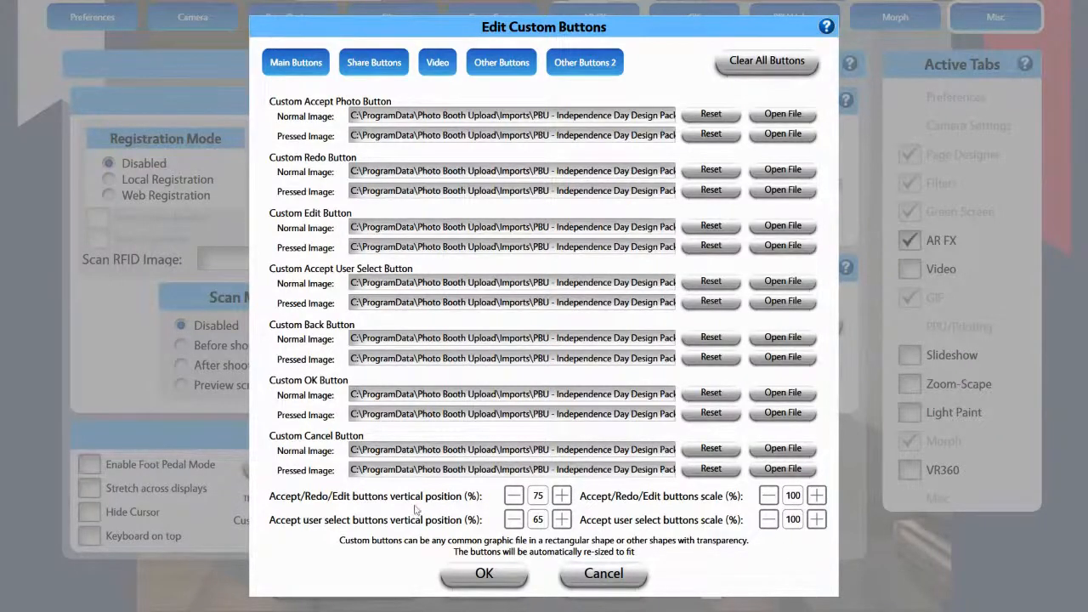
pyautogui.click(601, 576)
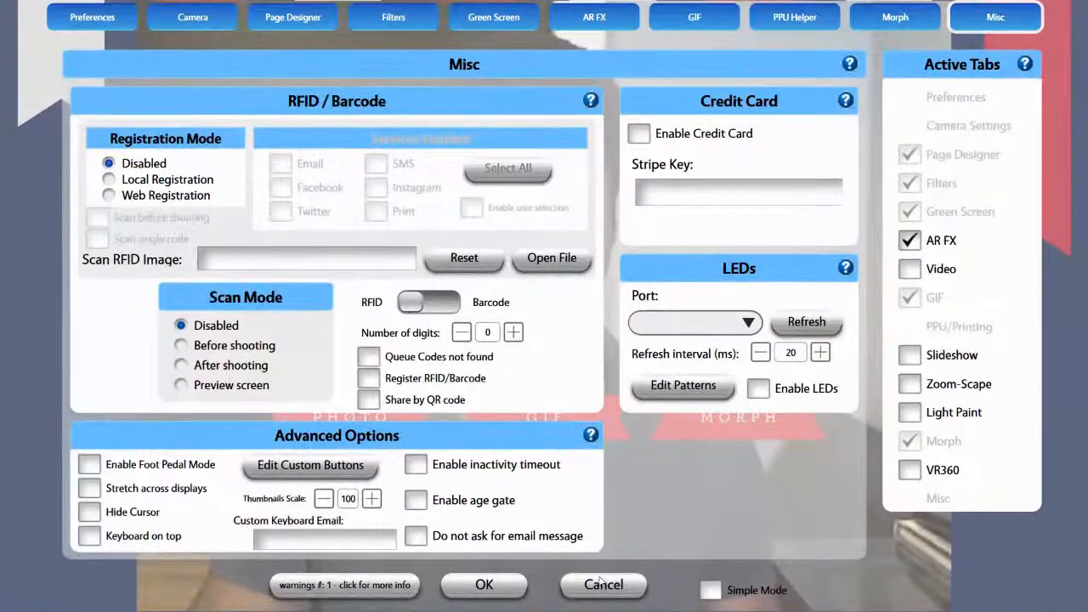
pyautogui.click(570, 594)
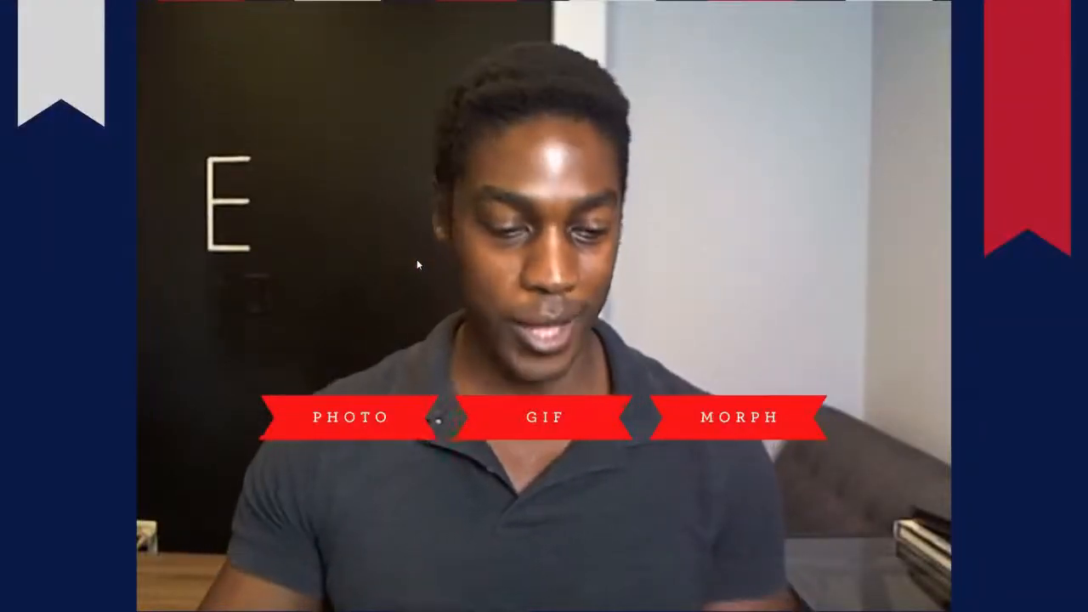
# Set the AR FX mode to User Select and select the 4th of July Paint effect
pyautogui.press('s')
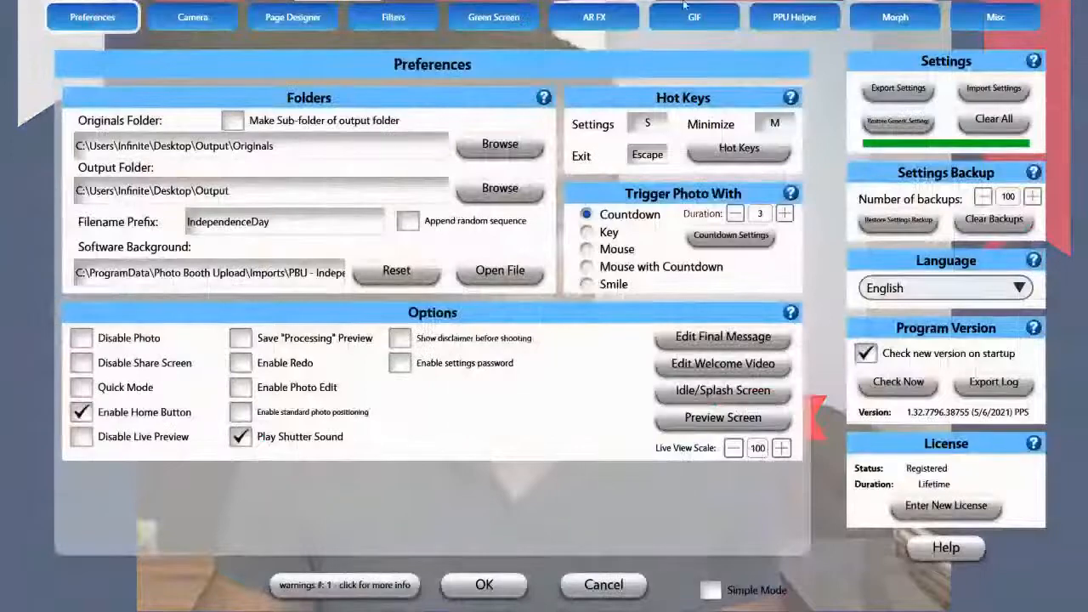
pyautogui.click(625, 28)
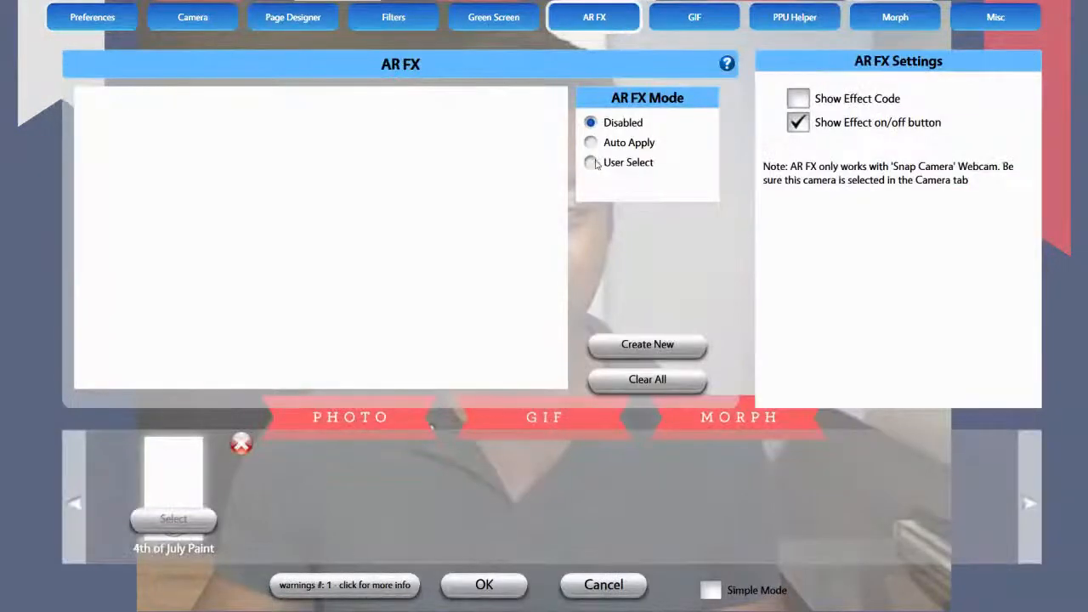
pyautogui.click(590, 163)
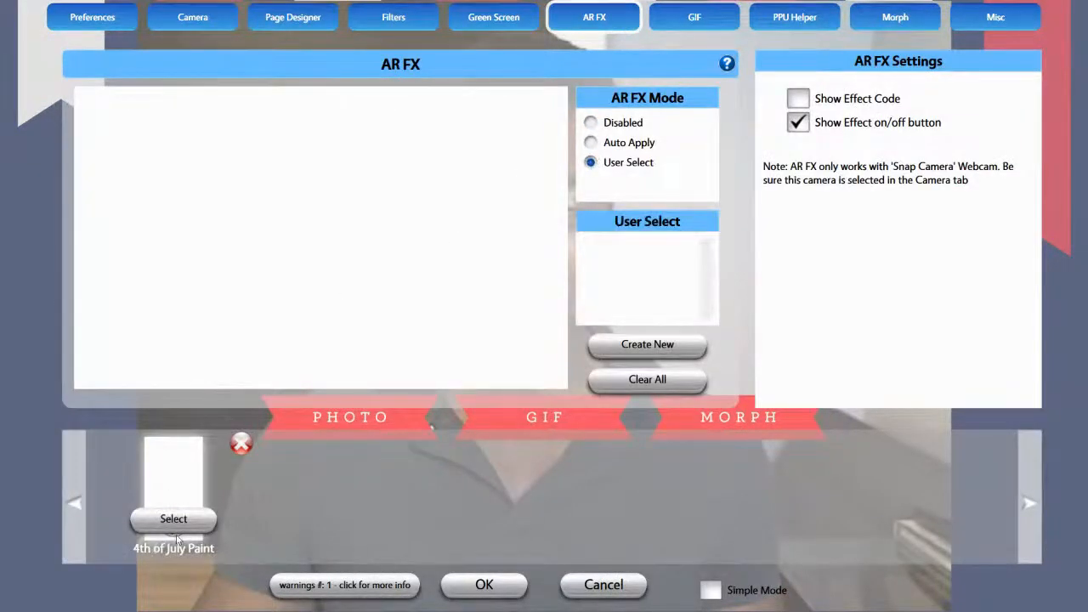
pyautogui.click(189, 521)
# Set the webcam's video device to Snap Camera and save the settings
pyautogui.click(117, 22)
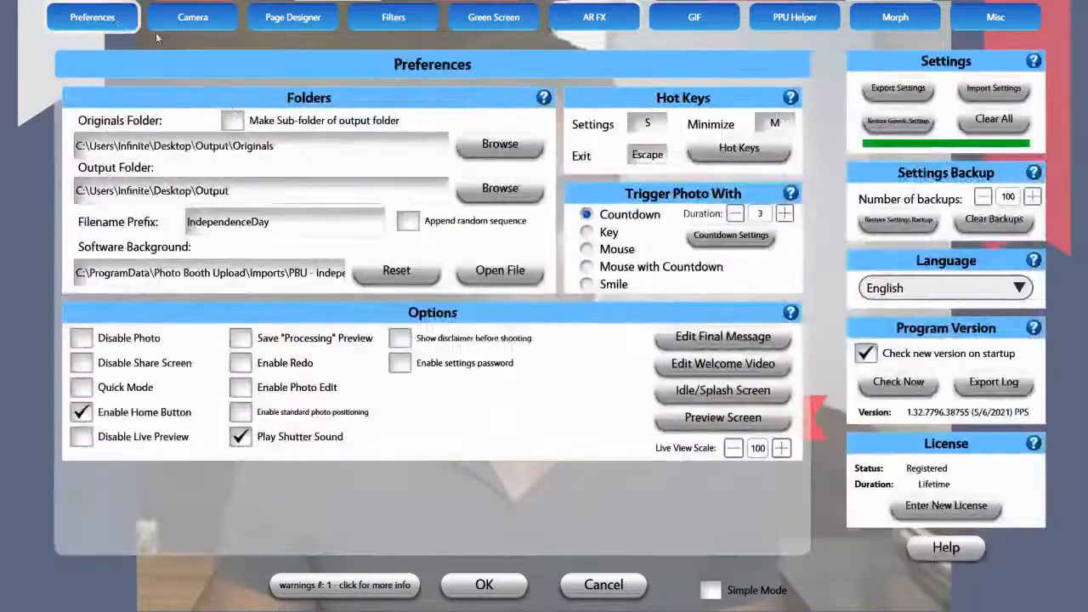
pyautogui.click(180, 24)
pyautogui.click(177, 278)
pyautogui.click(119, 360)
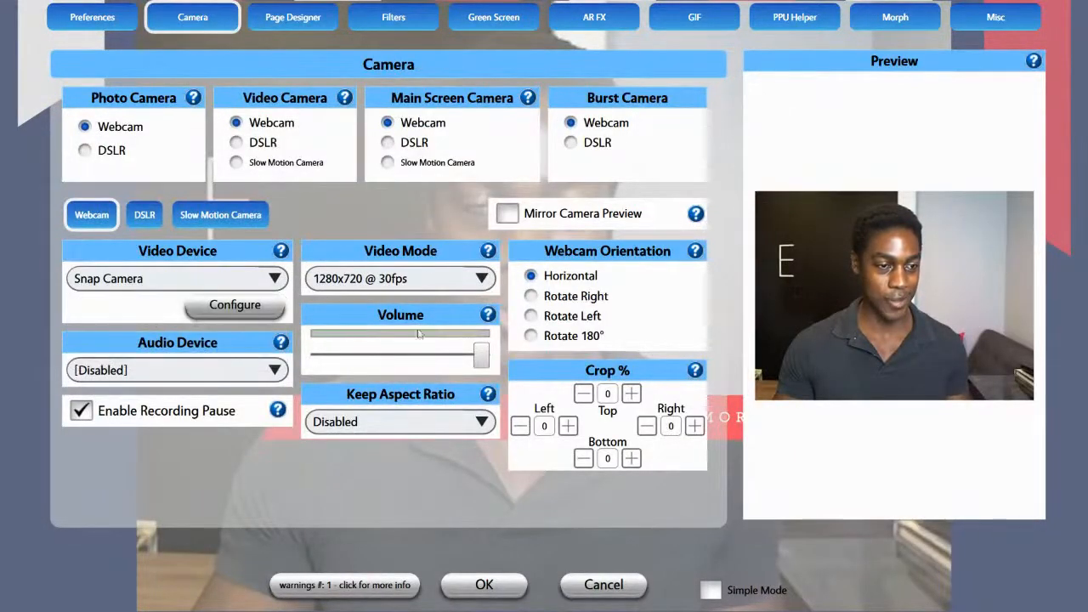
pyautogui.click(484, 587)
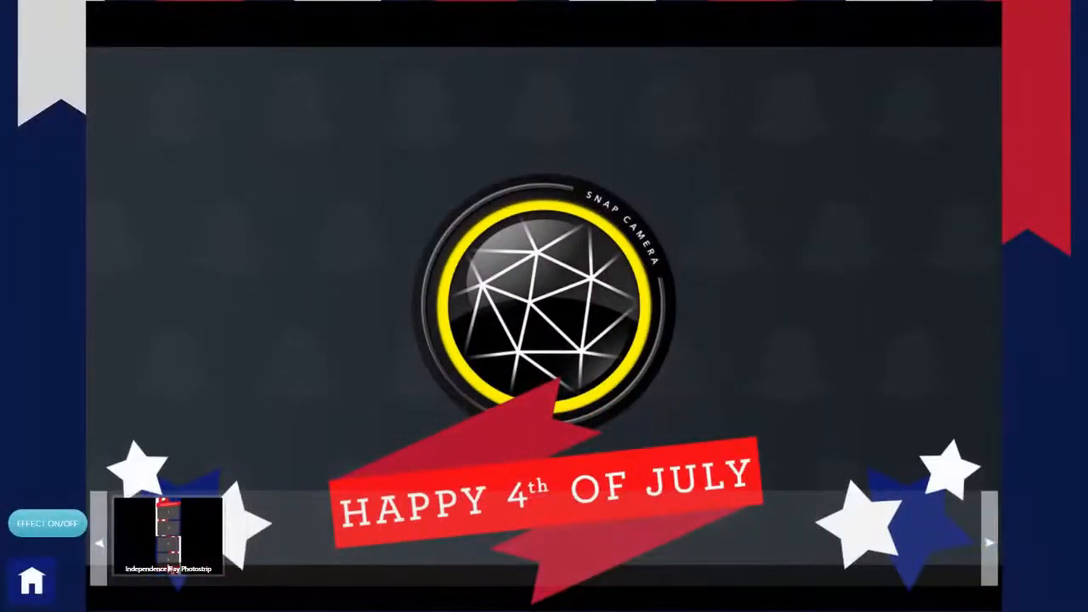
# Choose the Independence Day Photostrip layout, minimize the Snap Camera window, and toggle the AR face paint effect
pyautogui.click(168, 539)
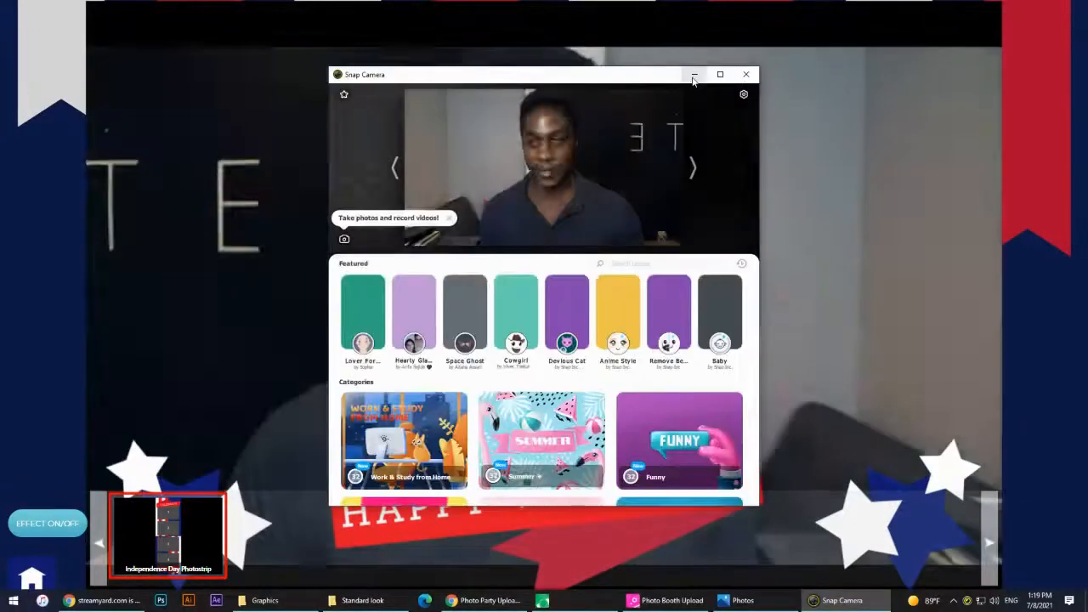
pyautogui.click(694, 75)
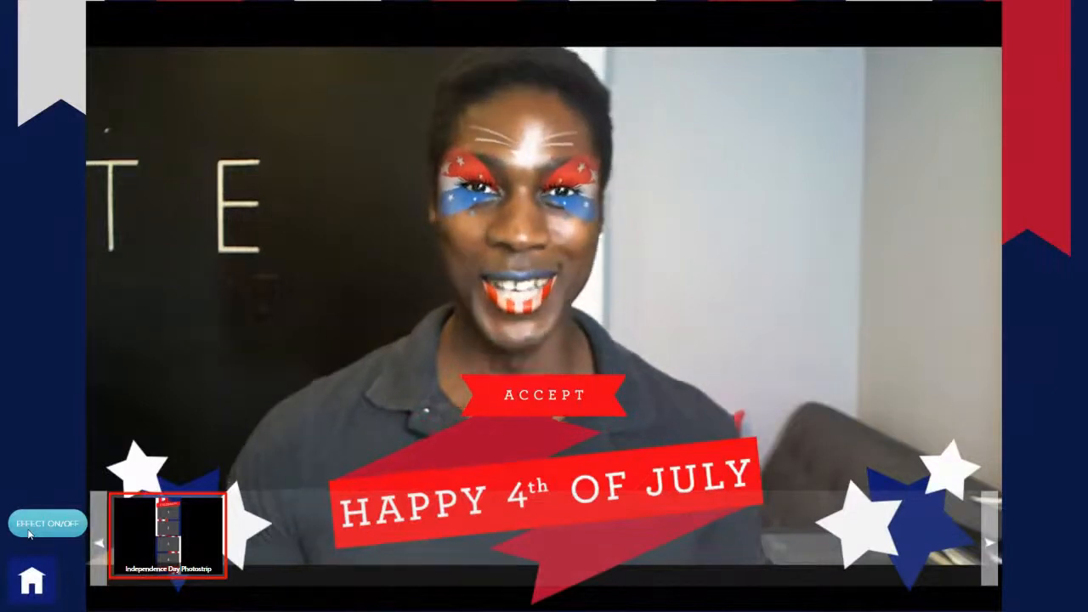
pyautogui.click(29, 531)
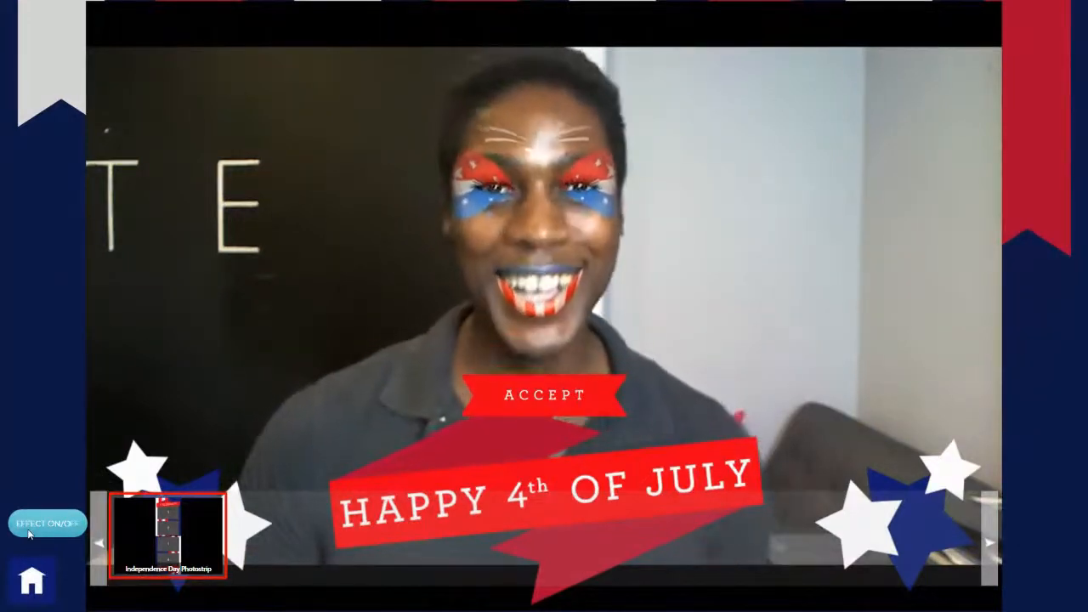